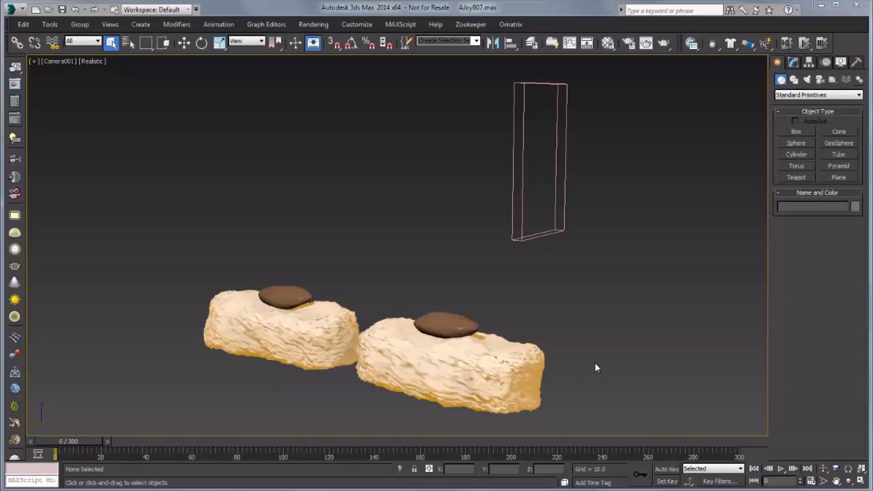
Step: Draw the base of a PhoenixFD simulator grid around both bars in the Top view, about 84 by 32
{"action": "key", "text": "alt+w"}
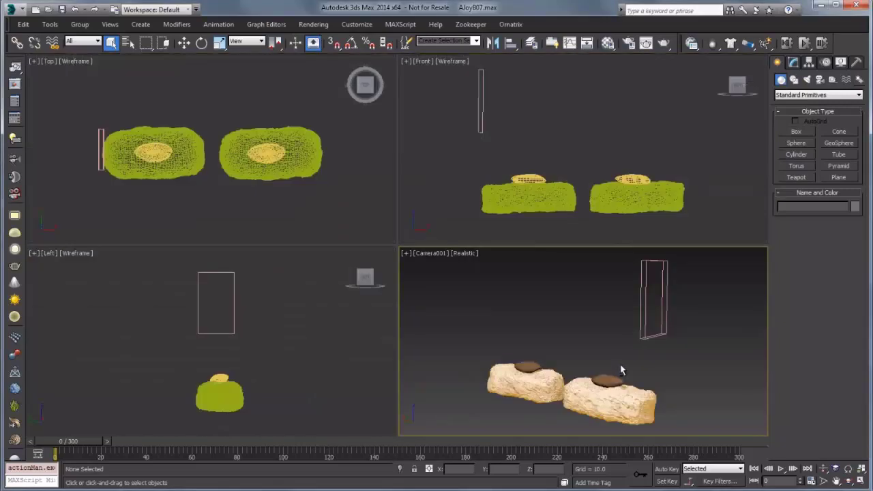
{"action": "left_click", "coordinate": [352, 191]}
{"action": "key", "text": "alt+w"}
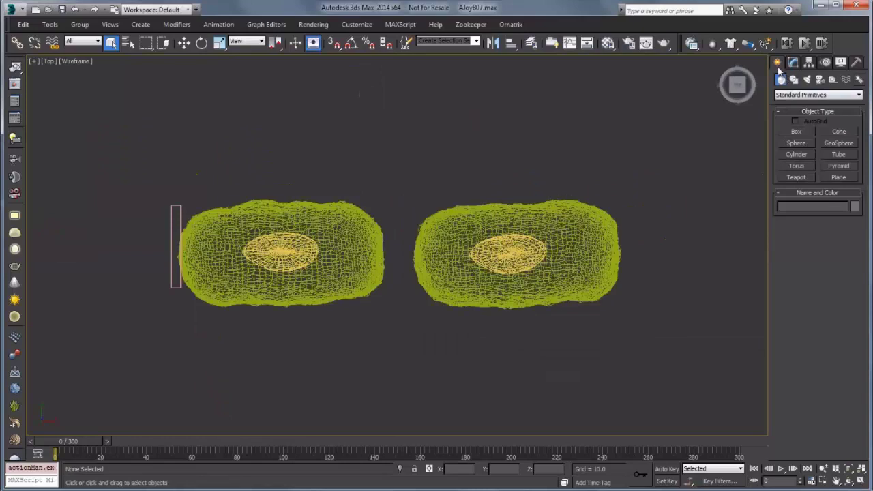
{"action": "left_click", "coordinate": [793, 95]}
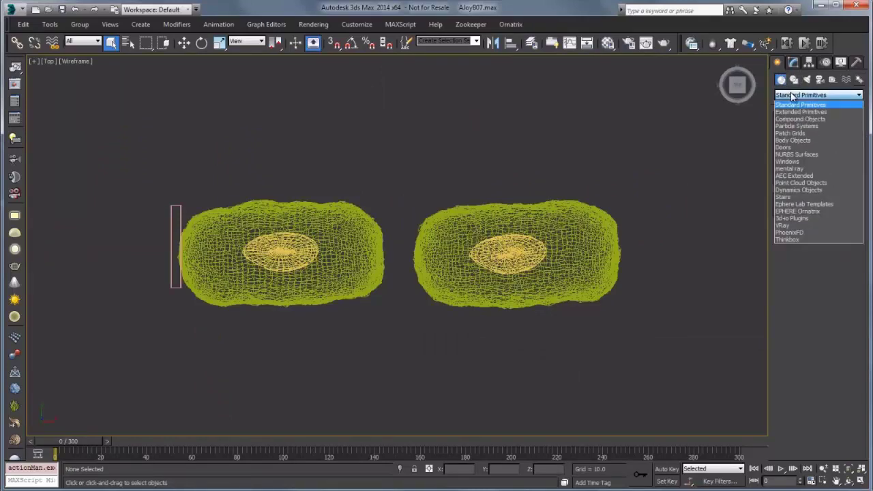
{"action": "left_click", "coordinate": [798, 234]}
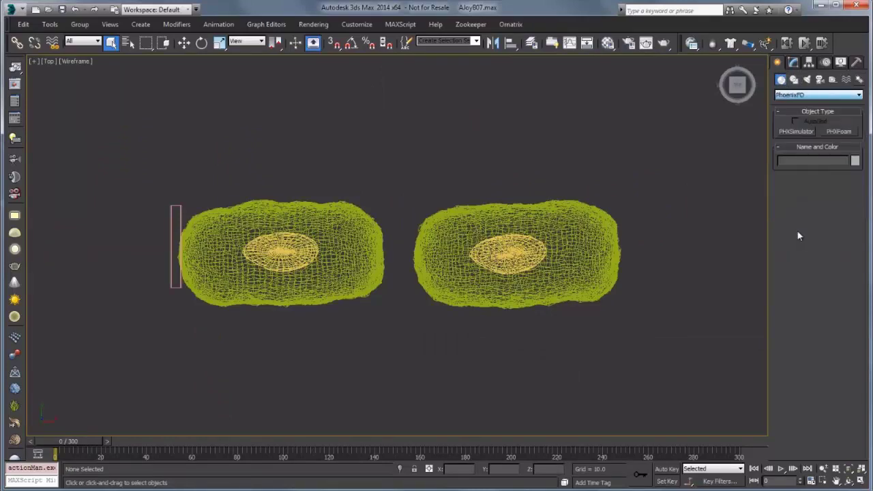
{"action": "left_click", "coordinate": [806, 134]}
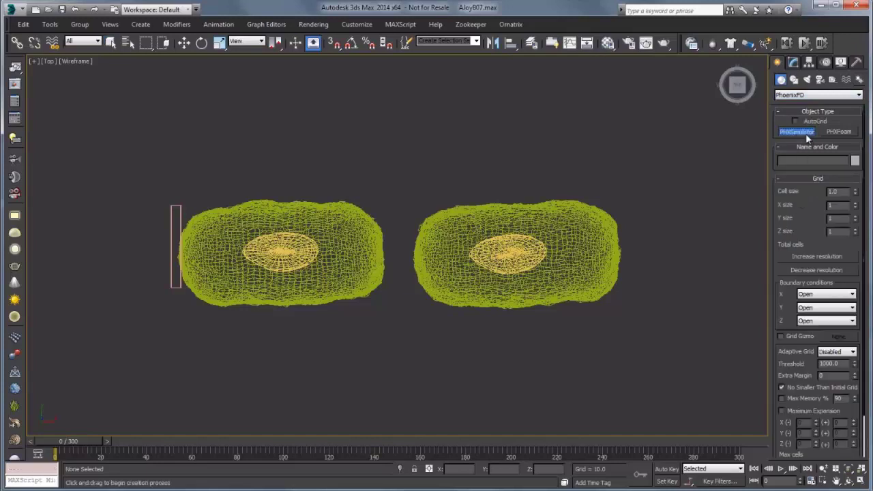
{"action": "left_click", "coordinate": [665, 150]}
{"action": "left_click_drag", "start_coordinate": [665, 150], "coordinate": [119, 355]}
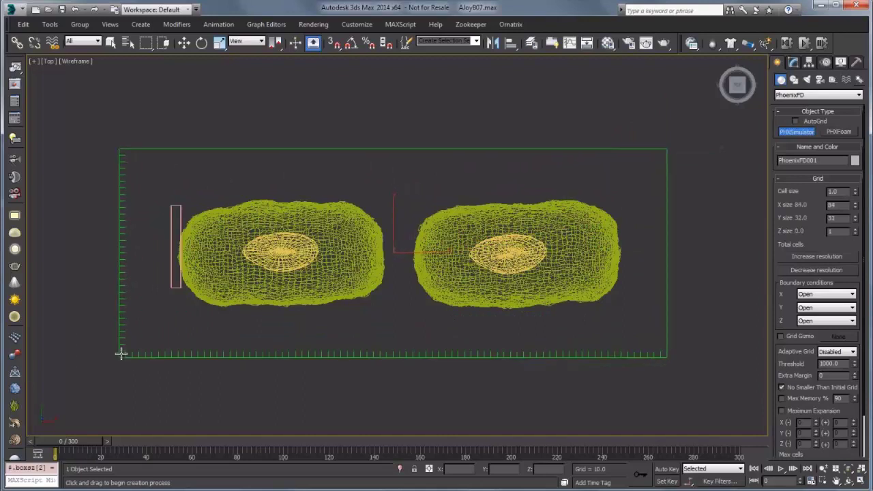
Step: Raise the simulator grid in the Front view to a Z size of 28, reaching the emitter's lower end, and finish creating it
{"action": "key", "text": "alt+w"}
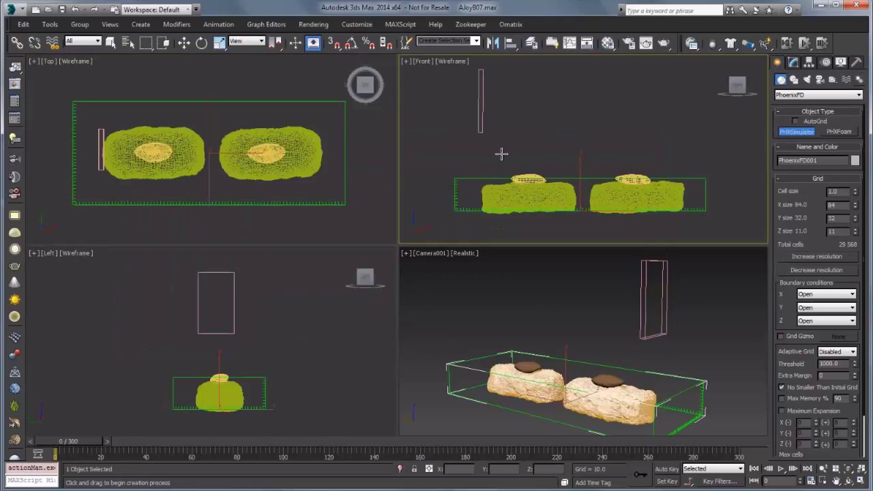
{"action": "key", "text": "alt+w"}
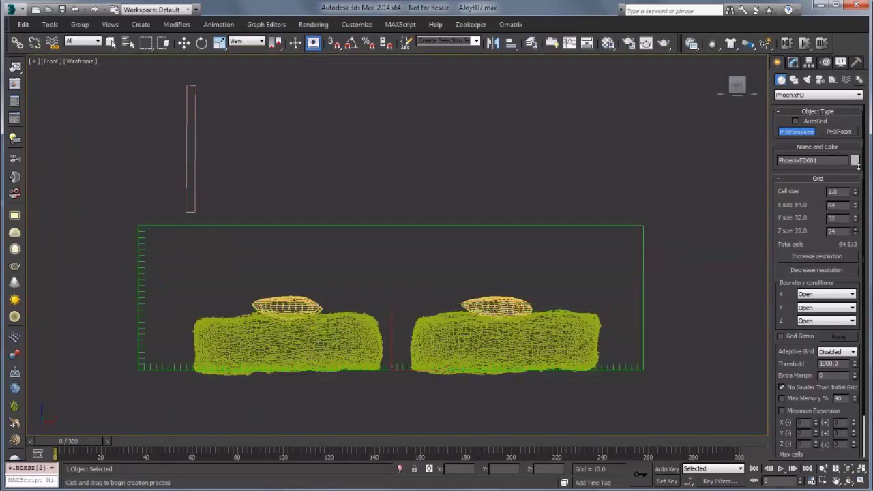
{"action": "left_click", "coordinate": [657, 163]}
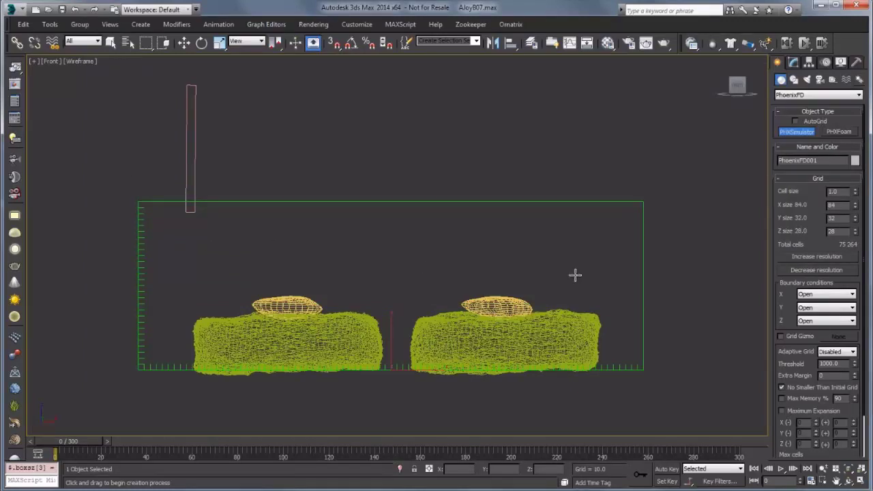
{"action": "right_click", "coordinate": [577, 279]}
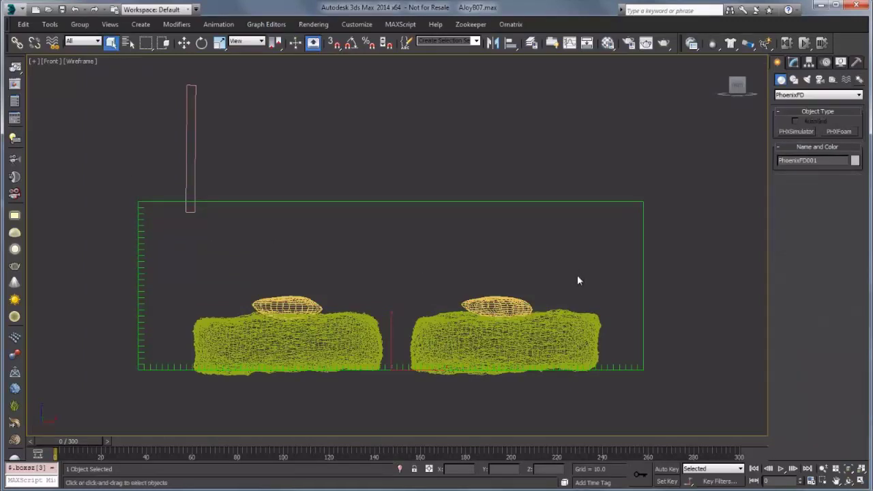
Step: Set the simulator grid's X size to 80
{"action": "left_click", "coordinate": [793, 62]}
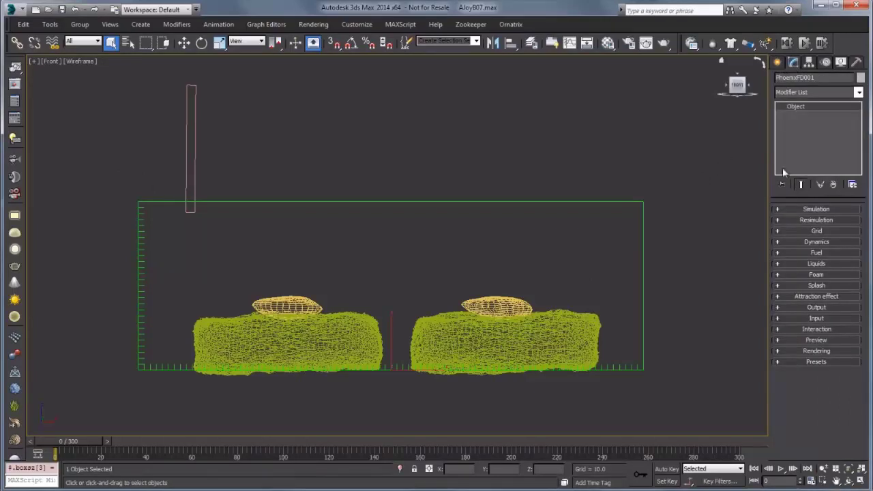
{"action": "left_click", "coordinate": [812, 231]}
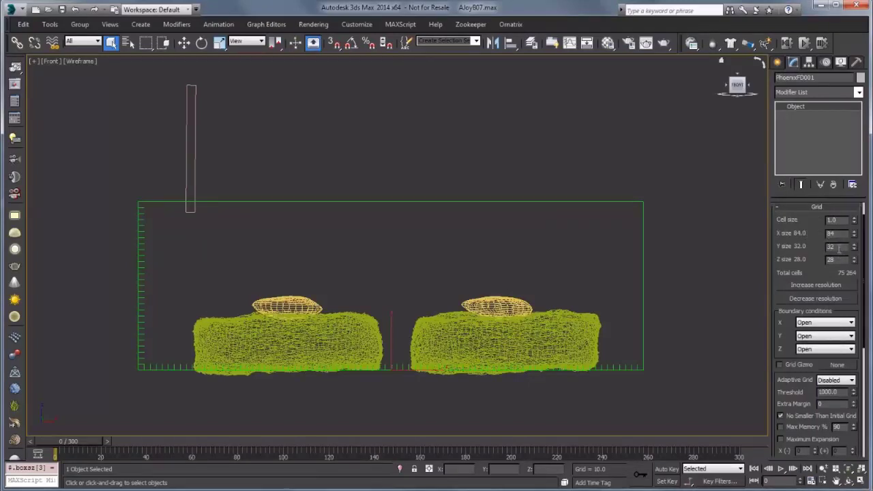
{"action": "mouse_move", "coordinate": [836, 247]}
{"action": "left_mouse_down"}
{"action": "mouse_move", "coordinate": [818, 248]}
{"action": "mouse_move", "coordinate": [836, 260]}
{"action": "mouse_move", "coordinate": [826, 260]}
{"action": "mouse_move", "coordinate": [828, 233]}
{"action": "left_mouse_up"}
{"action": "type", "text": "80"}
{"action": "key", "text": "Tab"}
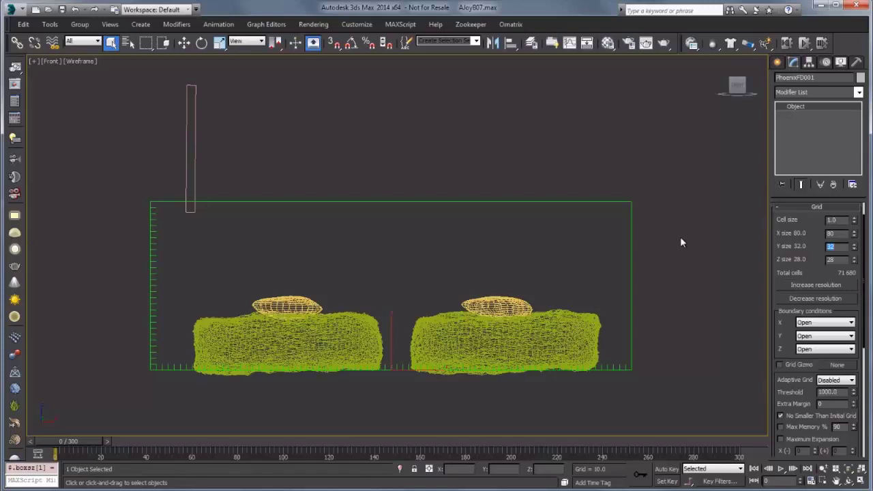
Step: Switch the maximized camera view to perspective and create a PHXLiquid source helper beside the simulator grid
{"action": "key", "text": "alt+w"}
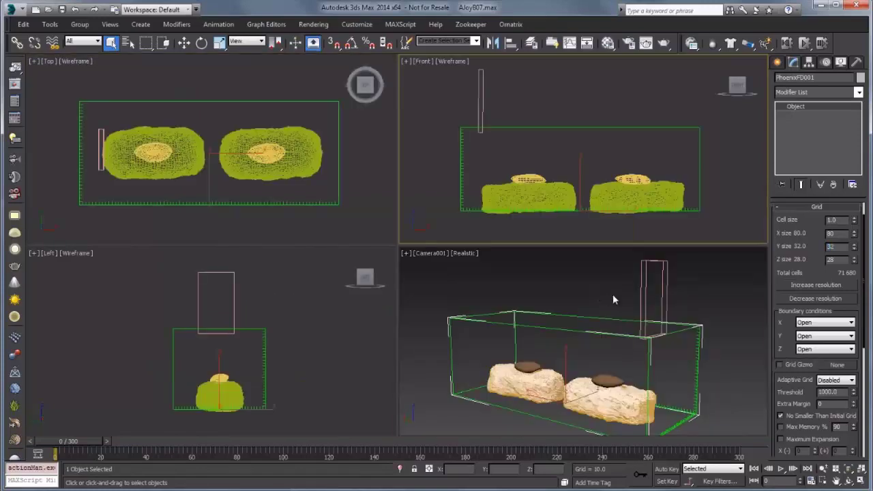
{"action": "left_click", "coordinate": [612, 298]}
{"action": "key", "text": "alt+w"}
{"action": "key", "text": "p"}
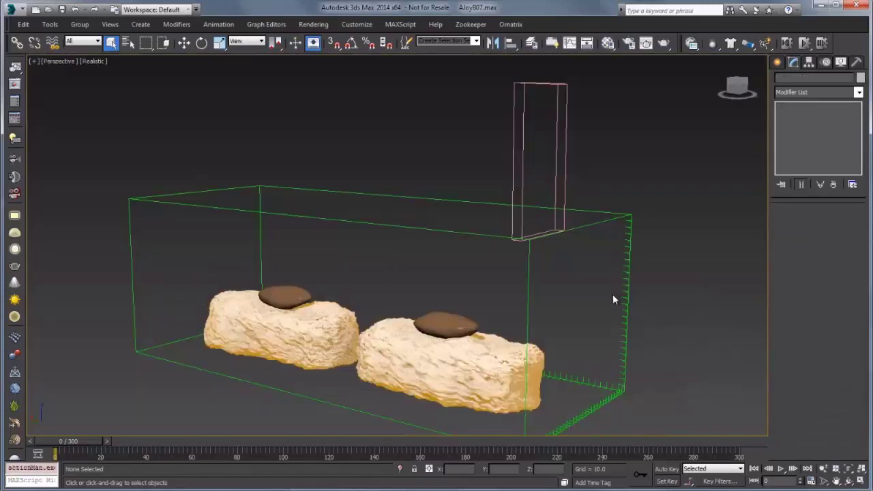
{"action": "left_click", "coordinate": [527, 268]}
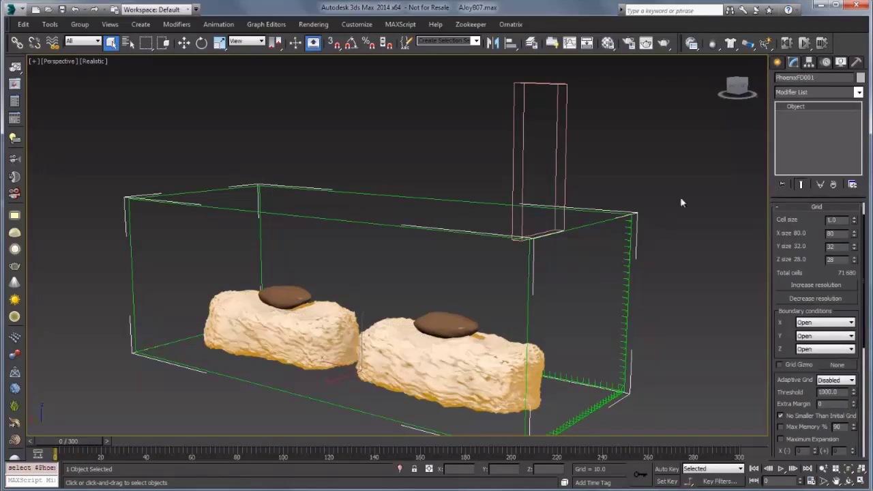
{"action": "left_click", "coordinate": [777, 63]}
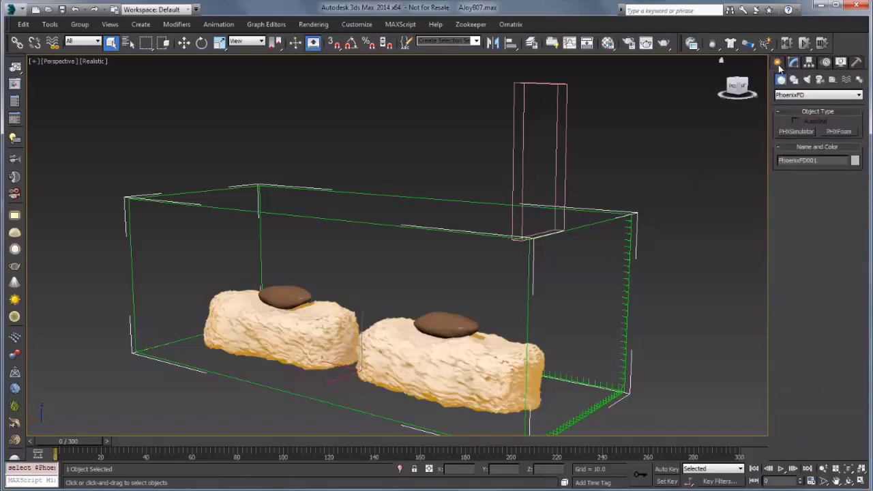
{"action": "left_click", "coordinate": [832, 79]}
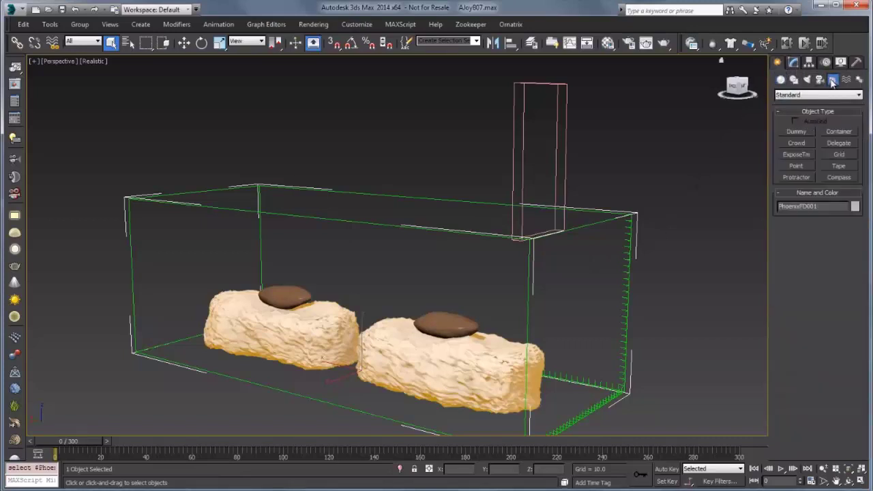
{"action": "left_click", "coordinate": [800, 96]}
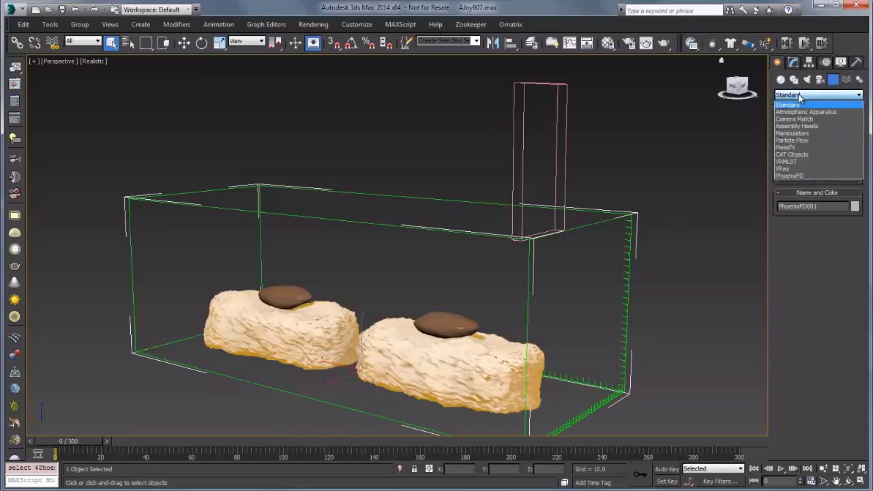
{"action": "left_click", "coordinate": [796, 176]}
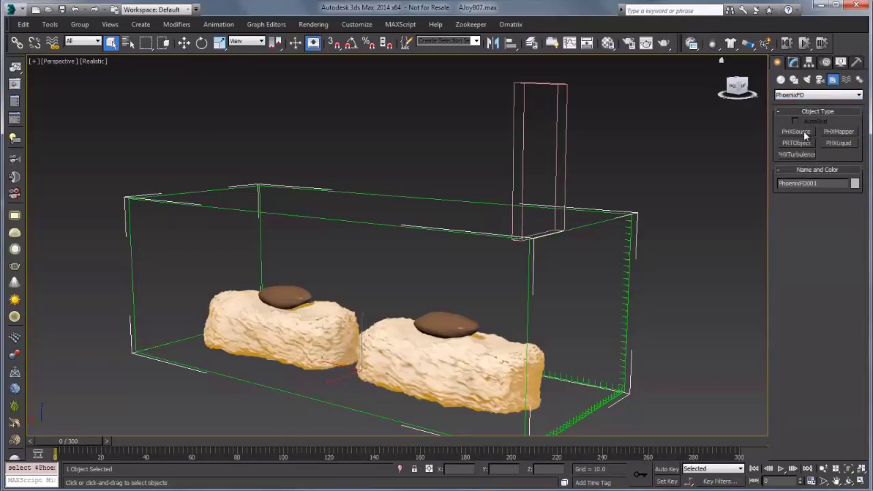
{"action": "left_click", "coordinate": [842, 144]}
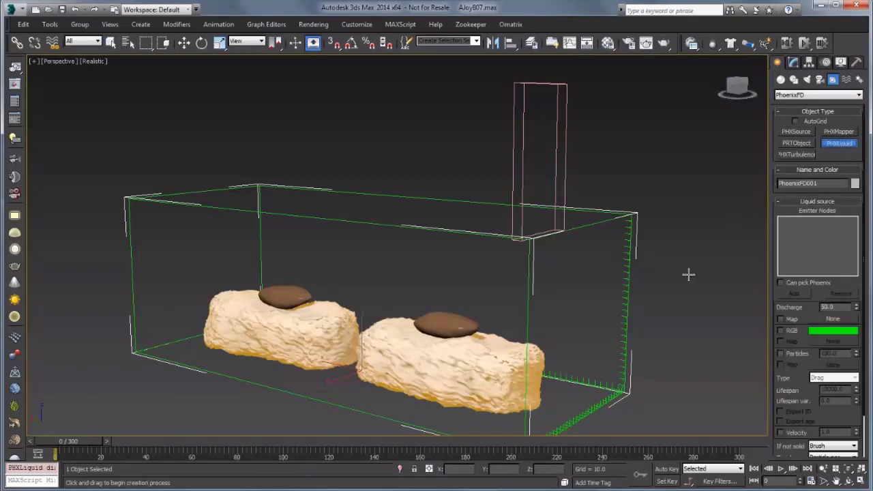
{"action": "left_click_drag", "start_coordinate": [660, 328], "coordinate": [670, 336]}
{"action": "right_click", "coordinate": [670, 335]}
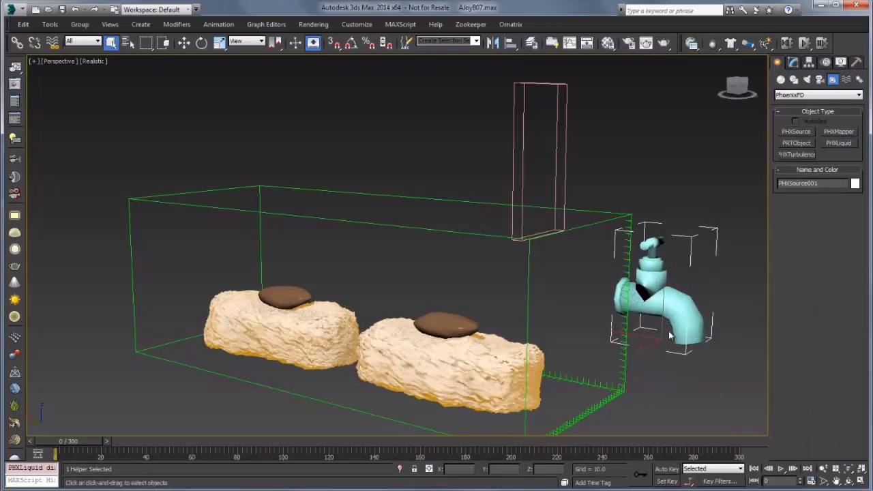
Step: Add the tall wireframe box above the bars as the liquid source's emitter node
{"action": "left_click", "coordinate": [794, 64]}
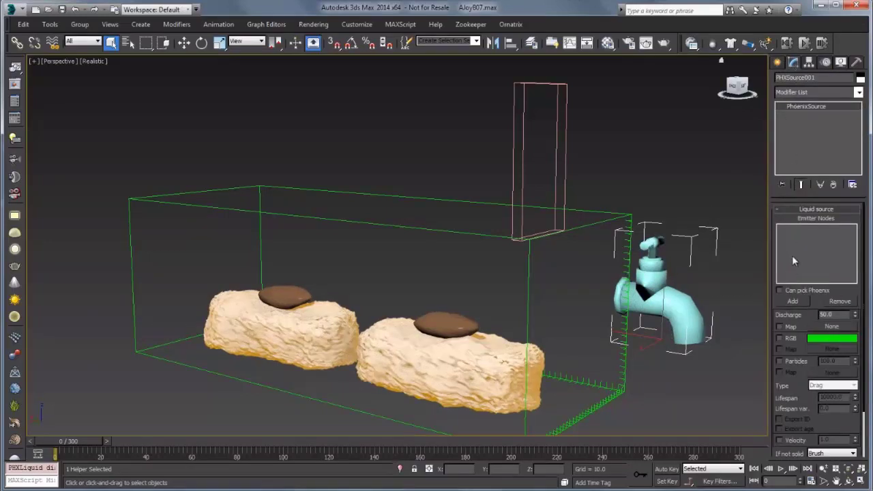
{"action": "left_click", "coordinate": [791, 302]}
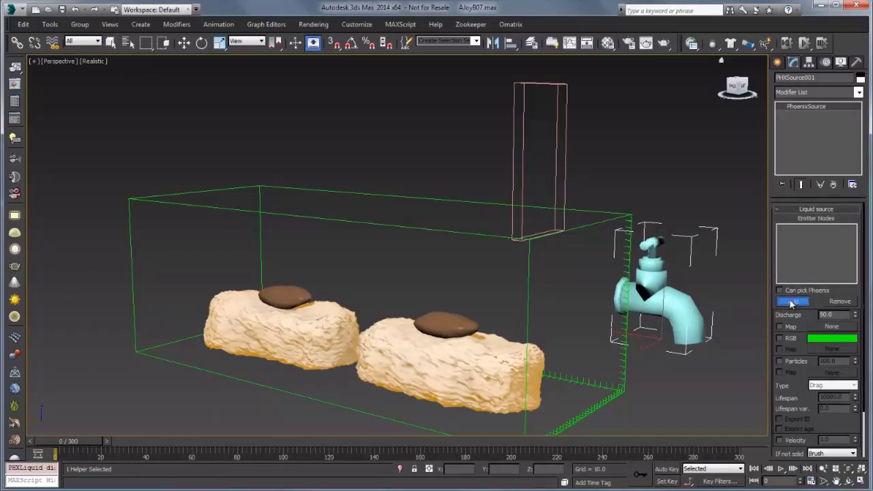
{"action": "left_click", "coordinate": [566, 136]}
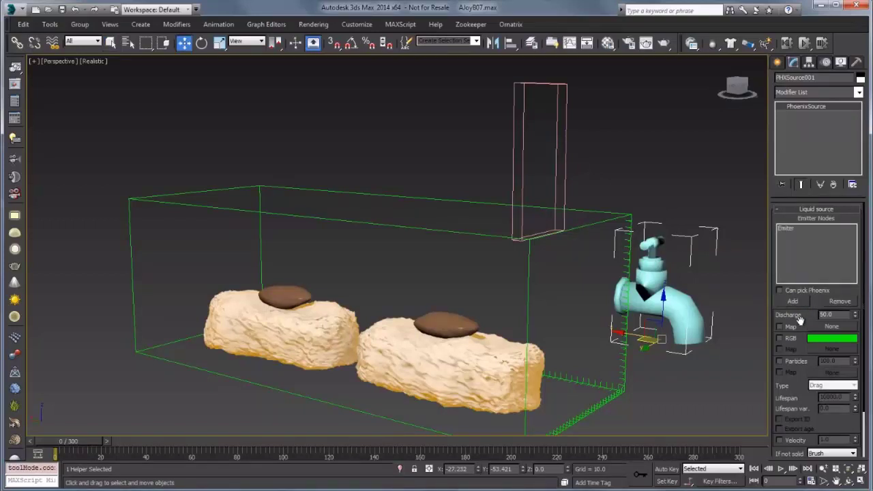
Step: Set the liquid source's Discharge to 5
{"action": "left_click_drag", "start_coordinate": [801, 319], "coordinate": [801, 264]}
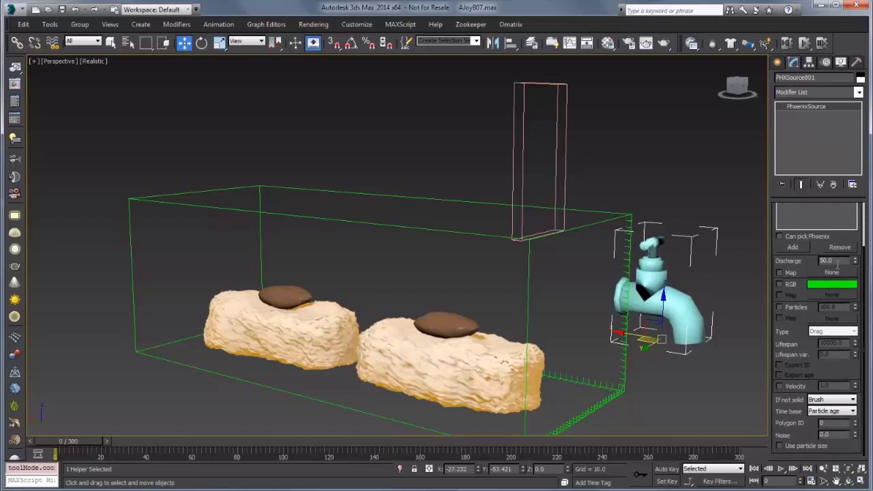
{"action": "double_click", "coordinate": [832, 260]}
{"action": "type", "text": "5"}
{"action": "key", "text": "Return"}
Step: Turn on Auto Key at frame 260 and key the liquid source's Discharge at 5
{"action": "left_click_drag", "start_coordinate": [63, 443], "coordinate": [635, 450]}
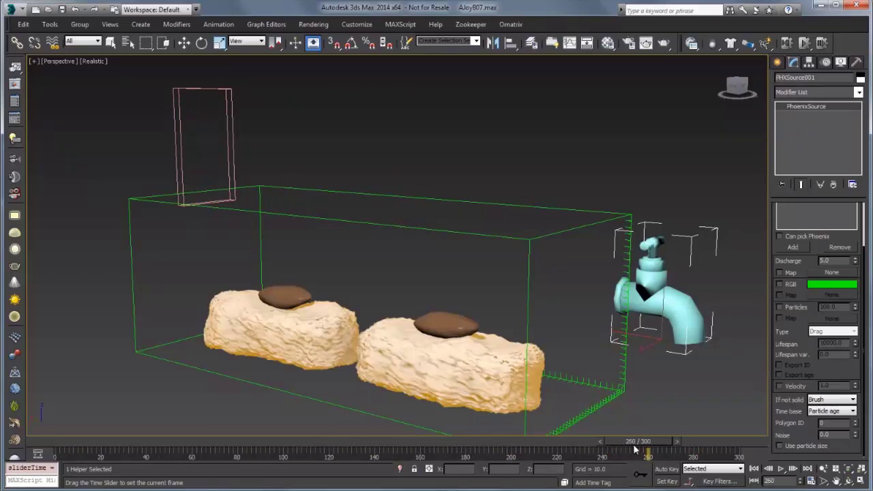
{"action": "key", "text": "w"}
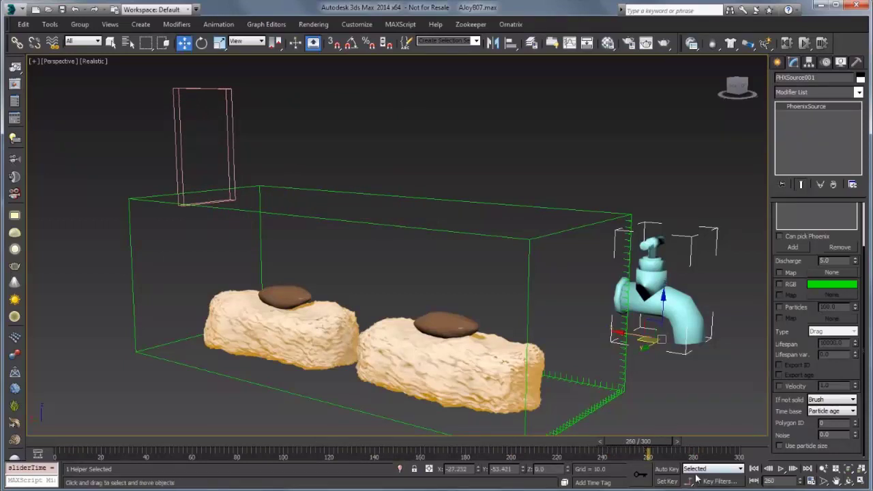
{"action": "left_click", "coordinate": [667, 469]}
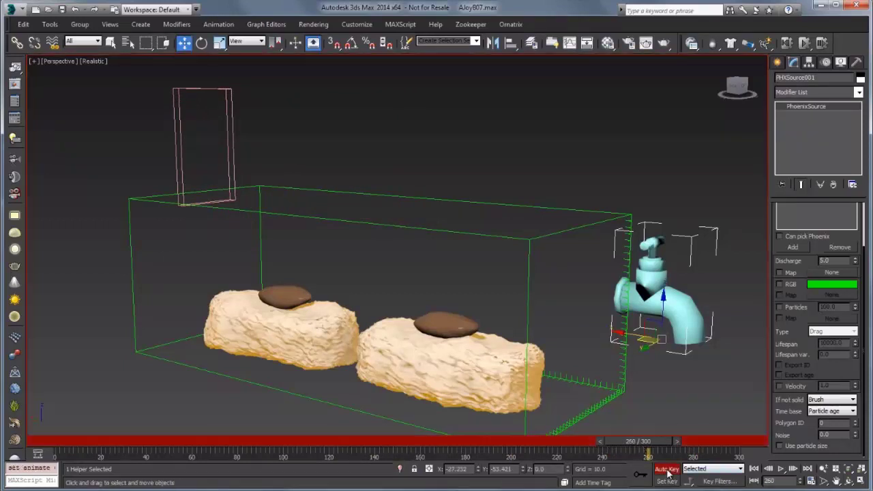
{"action": "left_click_drag", "start_coordinate": [775, 259], "coordinate": [787, 300]}
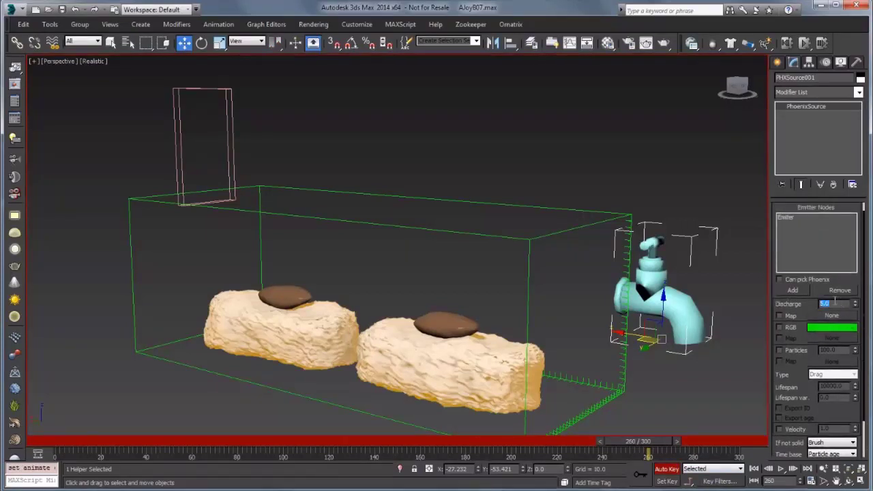
{"action": "left_click", "coordinate": [855, 306]}
{"action": "left_click_drag", "start_coordinate": [842, 304], "coordinate": [798, 304]}
{"action": "type", "text": "5"}
{"action": "key", "text": "Return"}
Step: Key the liquid source's Discharge at 0 on frame 270
{"action": "left_click_drag", "start_coordinate": [658, 446], "coordinate": [680, 439]}
{"action": "key", "text": "w"}
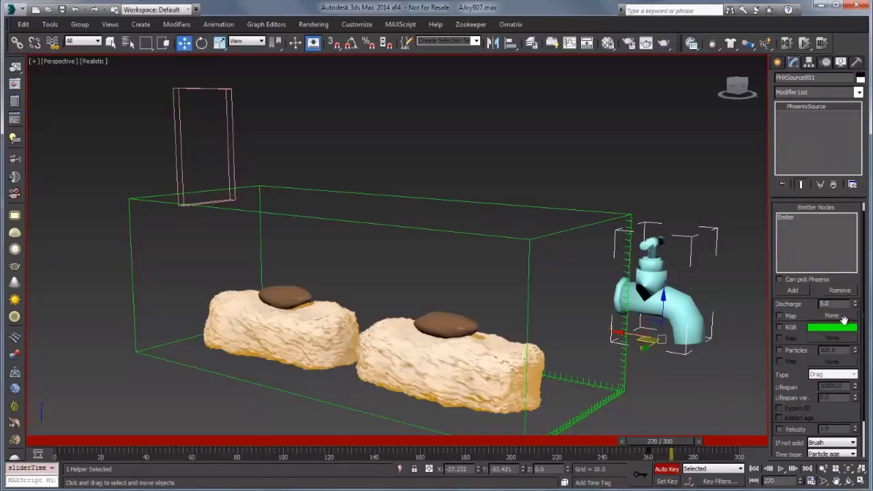
{"action": "left_click_drag", "start_coordinate": [836, 305], "coordinate": [814, 304]}
{"action": "type", "text": "0"}
{"action": "key", "text": "Return"}
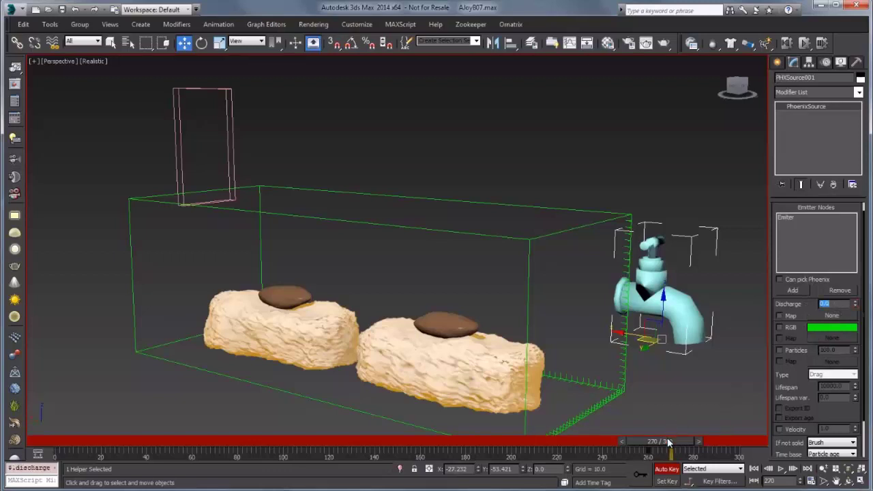
Step: Go to frame 300 and turn off Auto Key
{"action": "left_click_drag", "start_coordinate": [671, 441], "coordinate": [746, 439]}
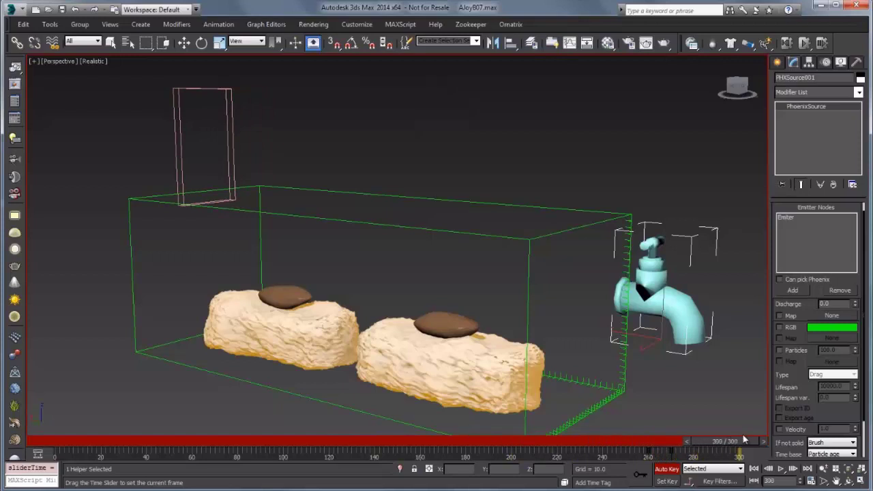
{"action": "key", "text": "w"}
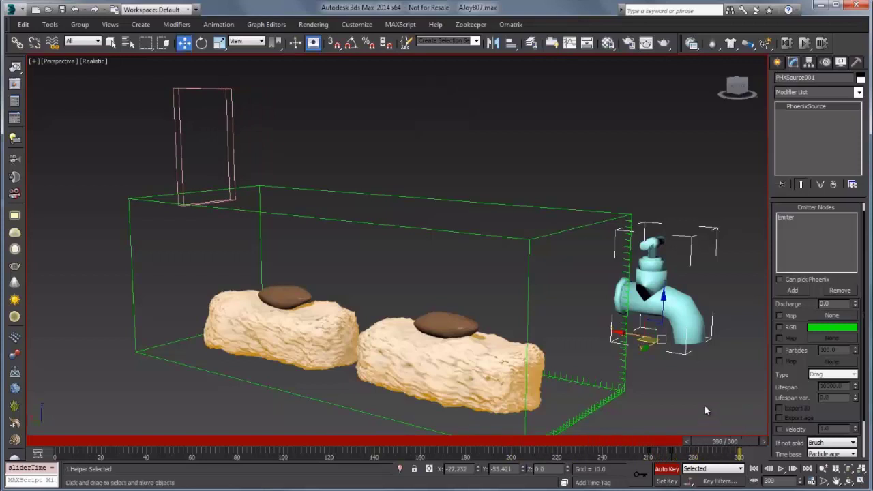
{"action": "key", "text": "n"}
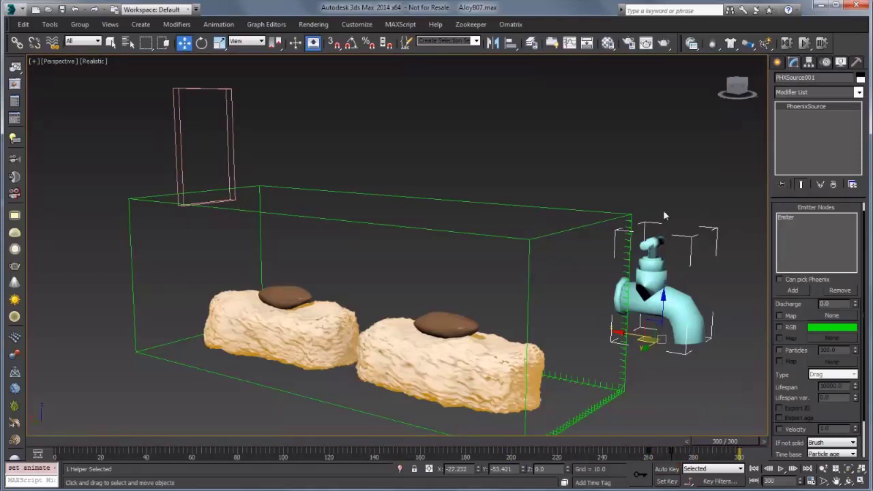
Step: Select the PhoenixFD simulator grid and enable Liquids for it
{"action": "left_click", "coordinate": [619, 216]}
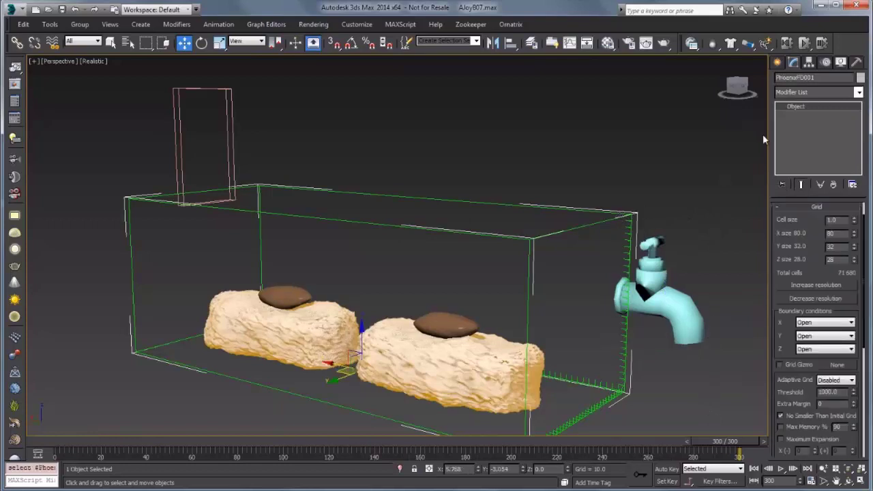
{"action": "left_click", "coordinate": [796, 206]}
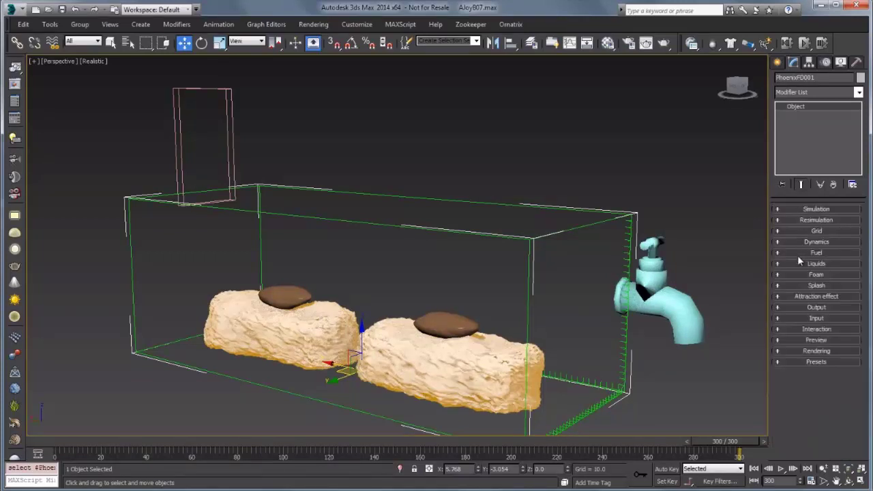
{"action": "left_click", "coordinate": [792, 266]}
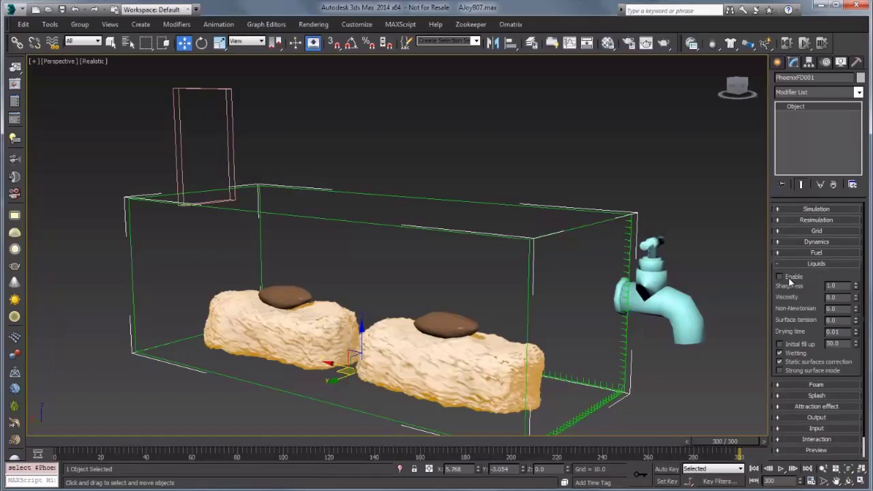
{"action": "left_click", "coordinate": [780, 276]}
{"action": "left_click", "coordinate": [797, 265]}
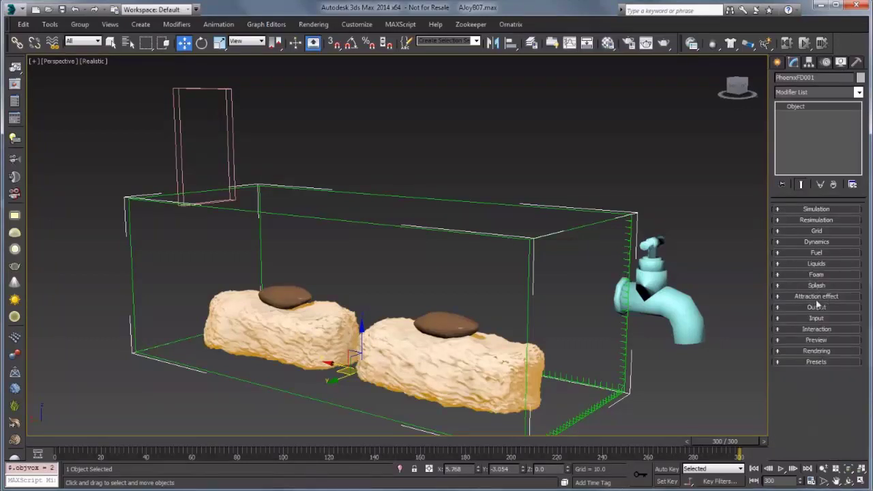
Step: Check the simulator's Preview settings and start the liquid simulation
{"action": "left_click", "coordinate": [799, 339]}
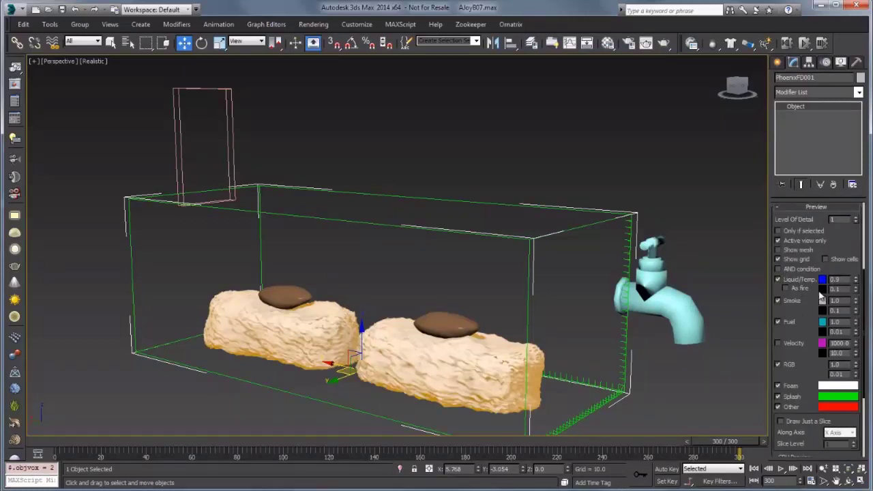
{"action": "right_click", "coordinate": [814, 219]}
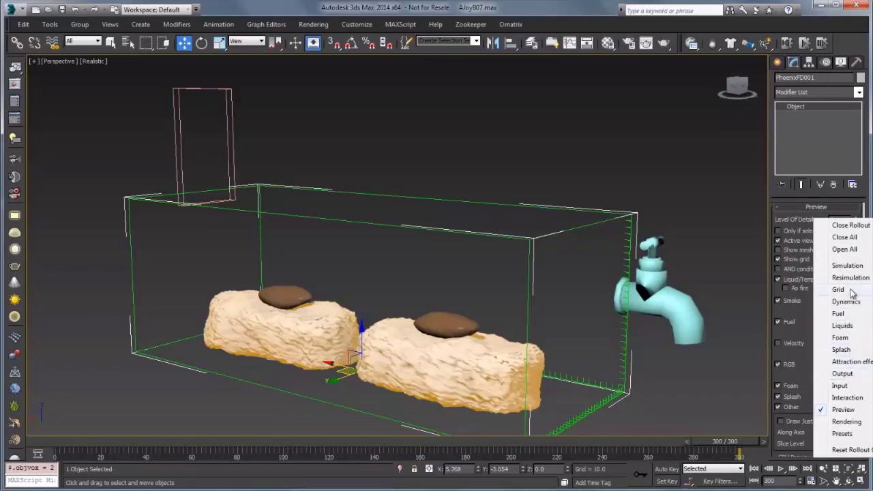
{"action": "left_click", "coordinate": [849, 265]}
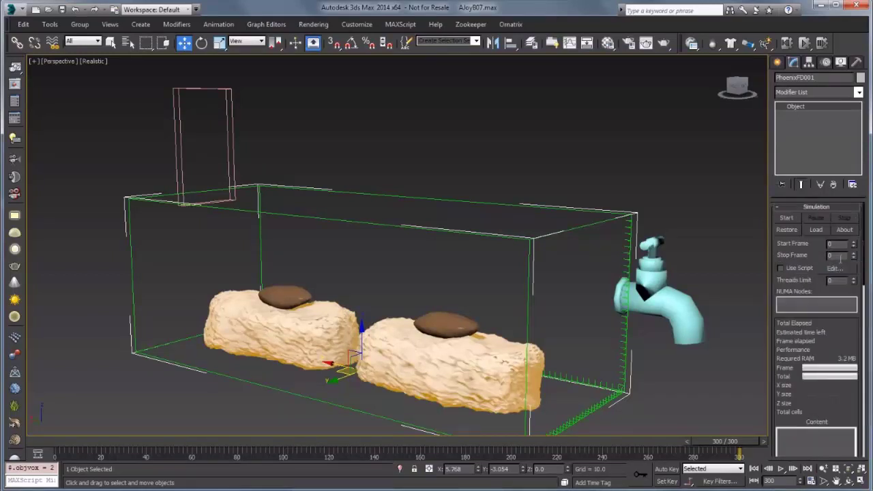
{"action": "left_click", "coordinate": [786, 219]}
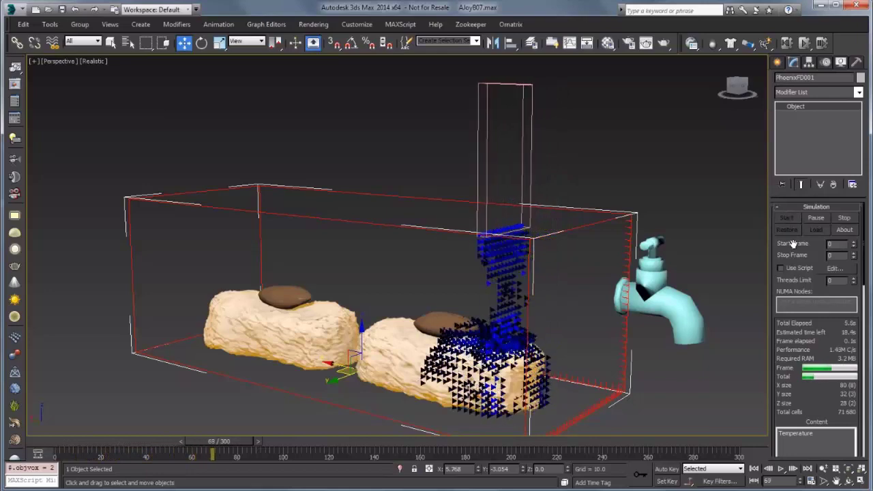
Step: Set the upper Liquid/Temp. preview threshold to 1.5 while the simulation runs
{"action": "right_click", "coordinate": [798, 282]}
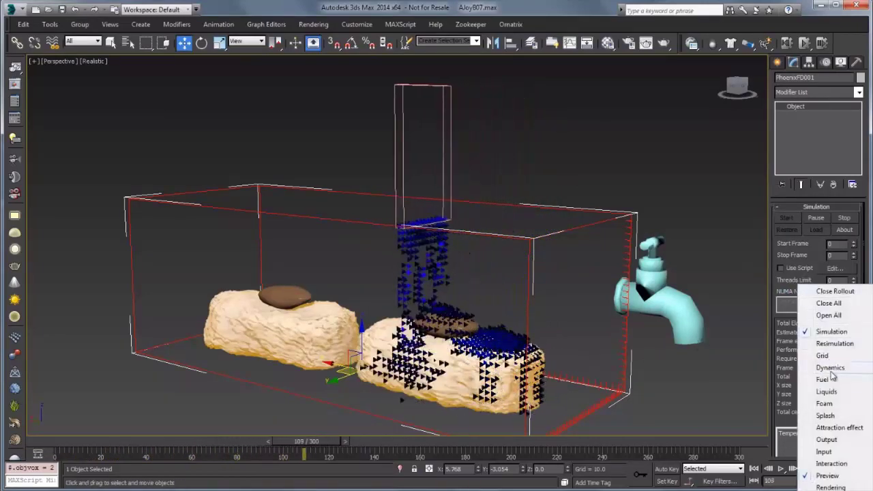
{"action": "left_click", "coordinate": [827, 476]}
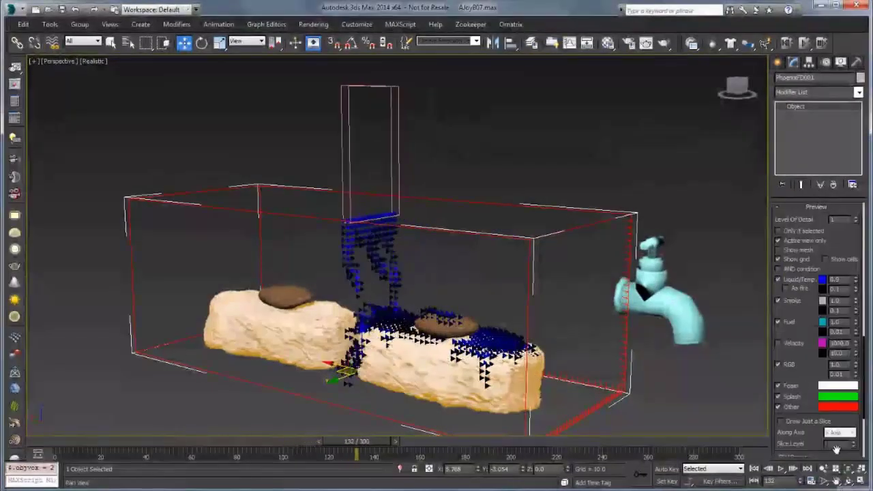
{"action": "double_click", "coordinate": [838, 279]}
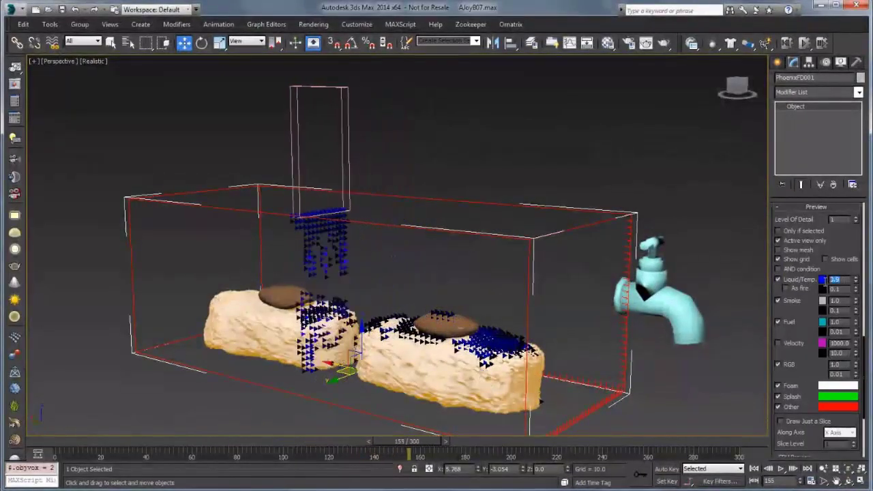
{"action": "type", "text": "1.5"}
{"action": "key", "text": "Return"}
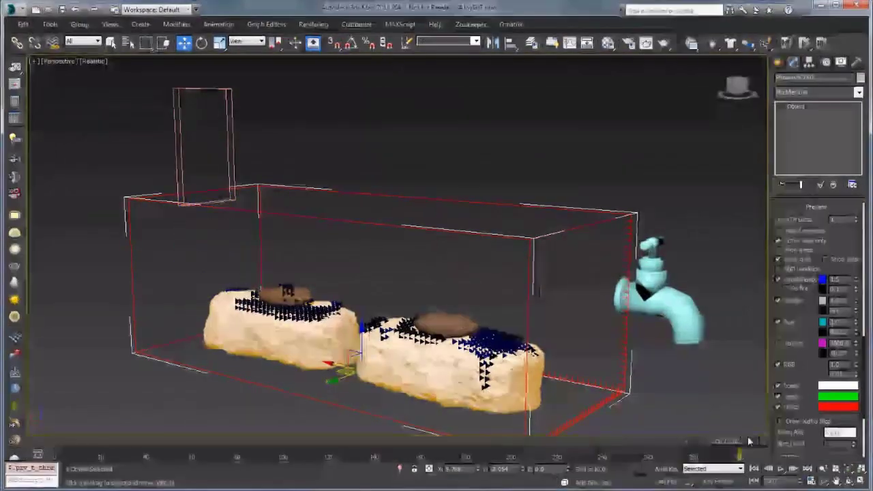
Step: Scrub back to frame 41 and set the grid's Z boundary condition to Jammed (-)
{"action": "left_click_drag", "start_coordinate": [744, 444], "coordinate": [180, 449]}
{"action": "key", "text": "w"}
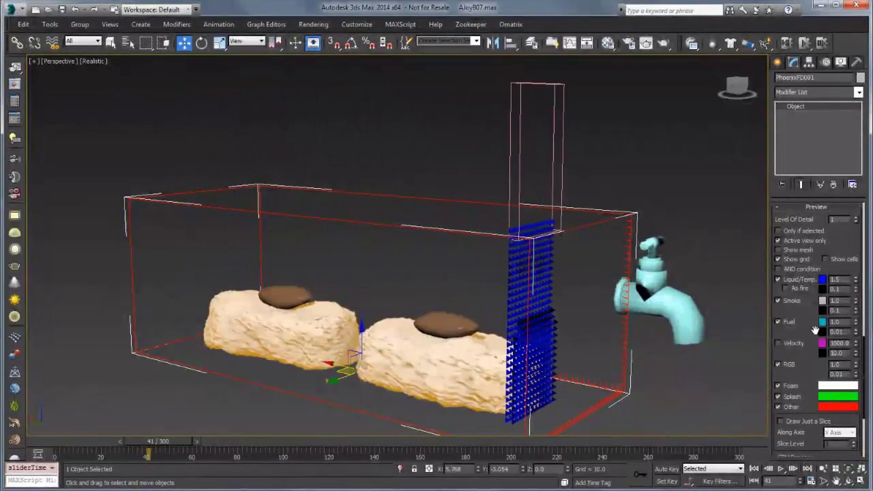
{"action": "scroll", "coordinate": [815, 330], "scroll_direction": "up", "scroll_amount": 5}
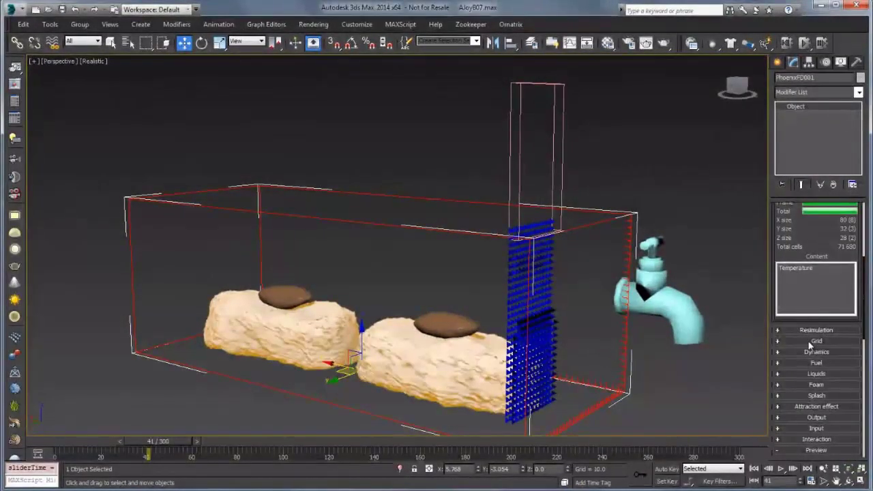
{"action": "left_click", "coordinate": [815, 341]}
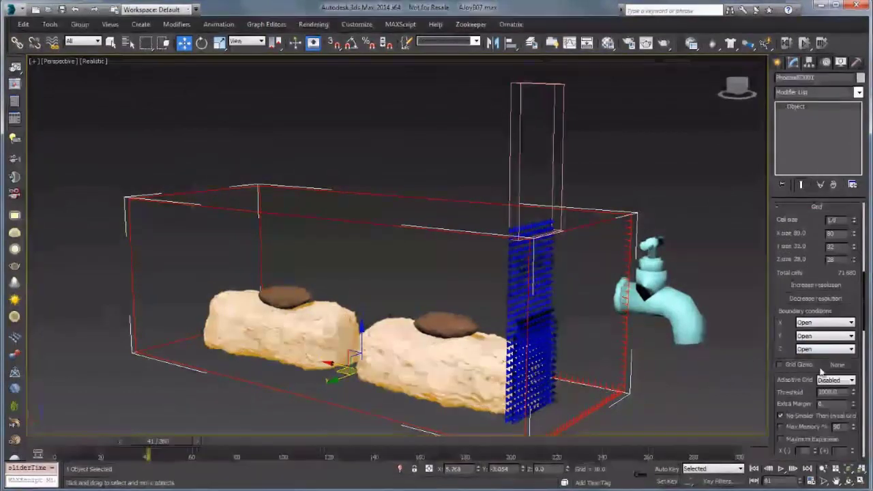
{"action": "left_click", "coordinate": [809, 349]}
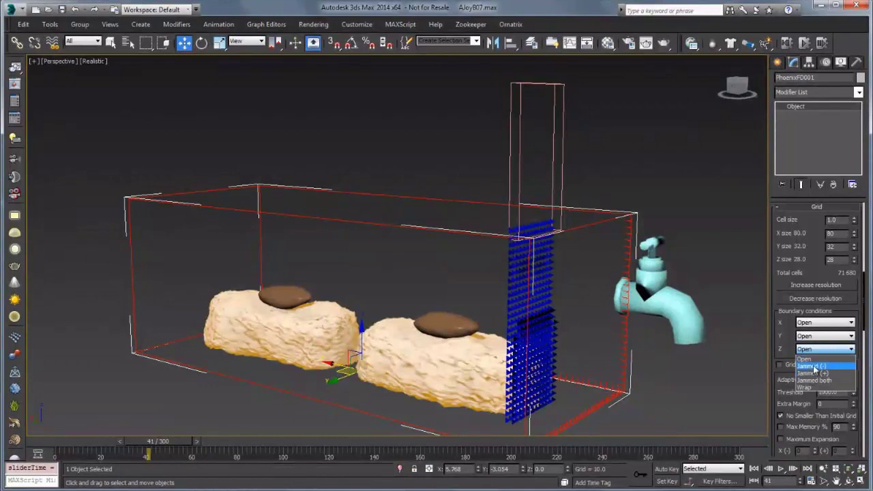
{"action": "left_click", "coordinate": [814, 367]}
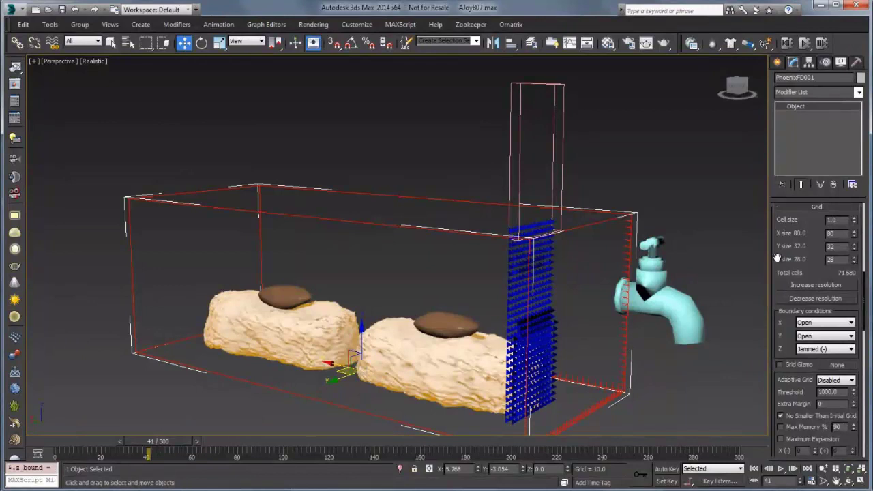
Step: Set the simulator grid's Cell size to 0.5
{"action": "left_click_drag", "start_coordinate": [777, 258], "coordinate": [781, 278]}
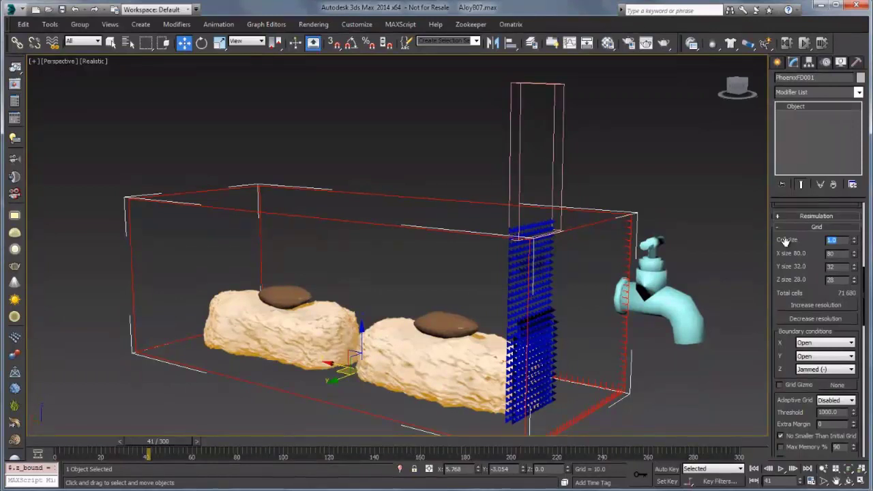
{"action": "type", "text": "0.5"}
{"action": "key", "text": "Tab"}
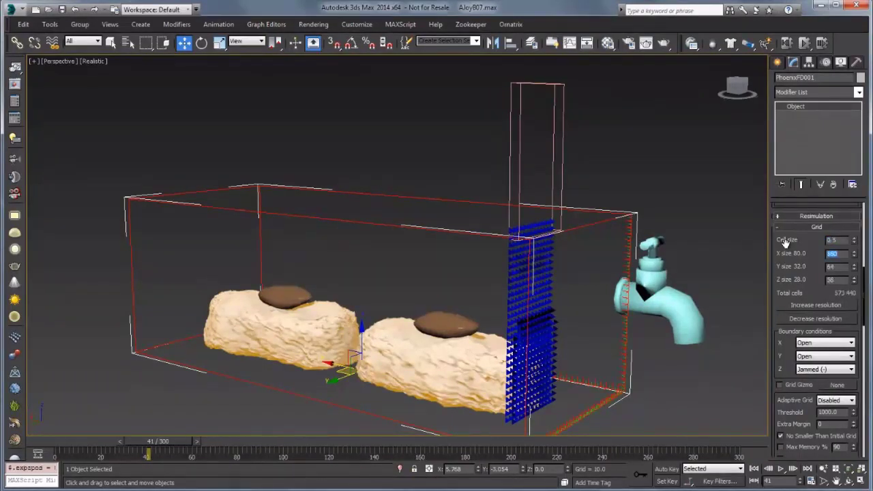
Step: Run the simulation with the finer grid and stop it at about frame 104
{"action": "scroll", "coordinate": [817, 356], "scroll_direction": "up", "scroll_amount": 5}
{"action": "scroll", "coordinate": [789, 272], "scroll_direction": "up", "scroll_amount": 2}
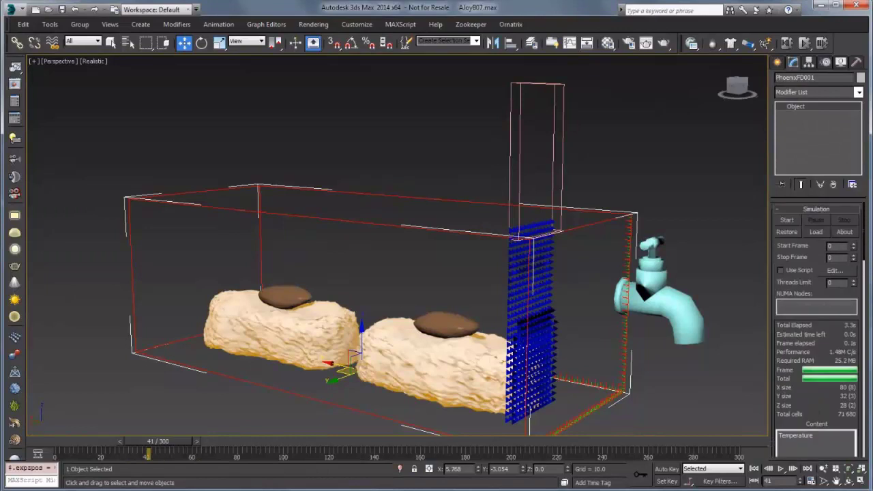
{"action": "left_click", "coordinate": [787, 220]}
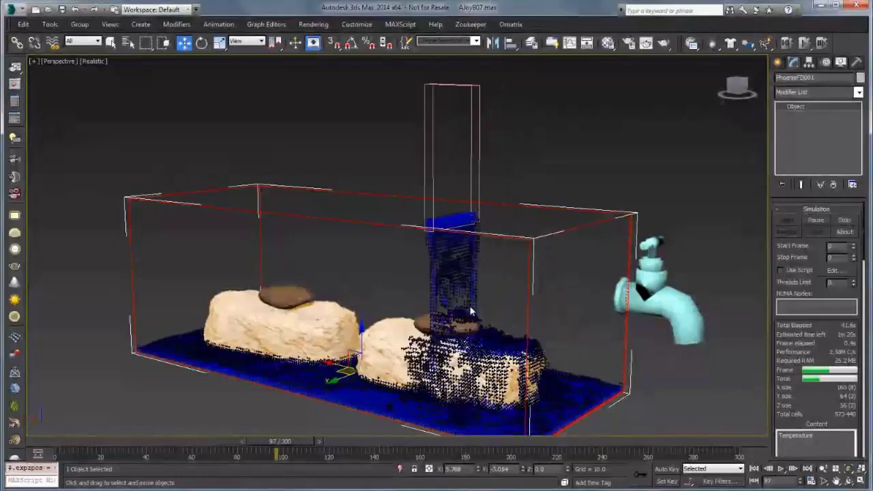
{"action": "left_click", "coordinate": [849, 221]}
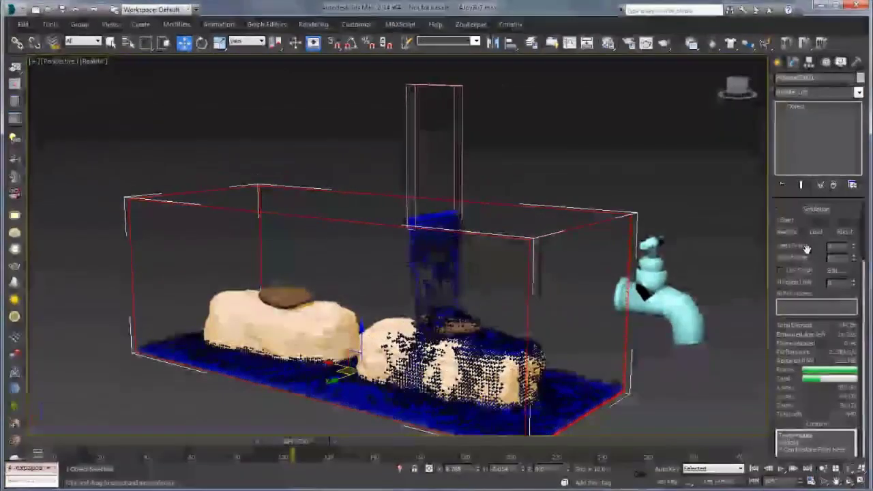
Step: Set the liquid's Sharpness to 0.5 and its Viscosity to 0.7
{"action": "right_click", "coordinate": [809, 251]}
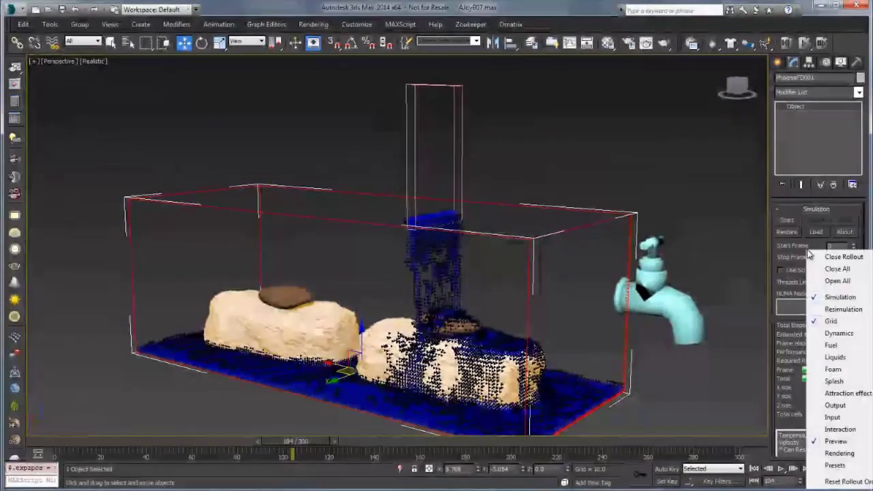
{"action": "left_click", "coordinate": [833, 358]}
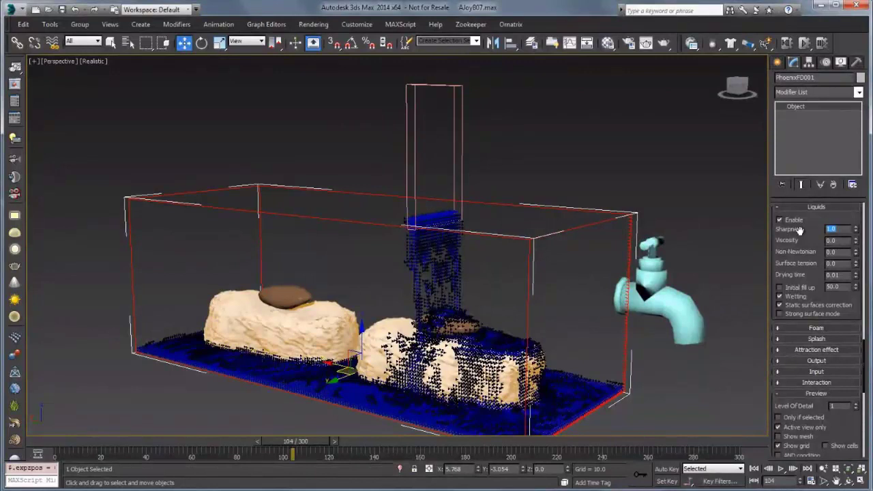
{"action": "type", "text": "0.5"}
{"action": "key", "text": "Return"}
Step: Set the simulator's Vorticity to 0 in the Dynamics settings
{"action": "scroll", "coordinate": [839, 245], "scroll_direction": "down", "scroll_amount": 5}
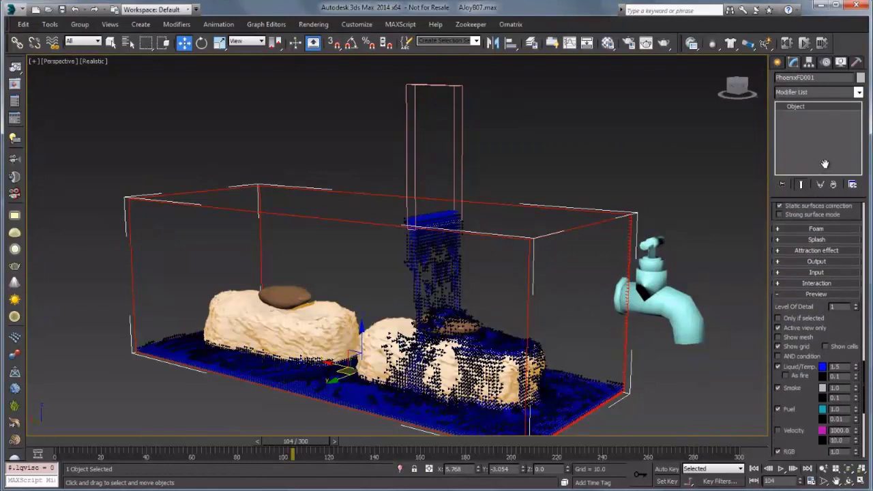
{"action": "scroll", "coordinate": [828, 264], "scroll_direction": "up", "scroll_amount": 5}
{"action": "scroll", "coordinate": [829, 265], "scroll_direction": "up", "scroll_amount": 3}
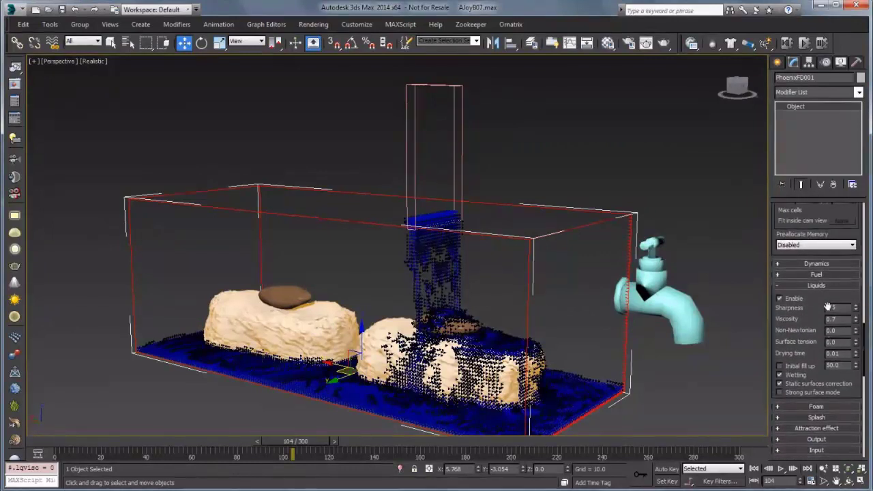
{"action": "left_click", "coordinate": [818, 266]}
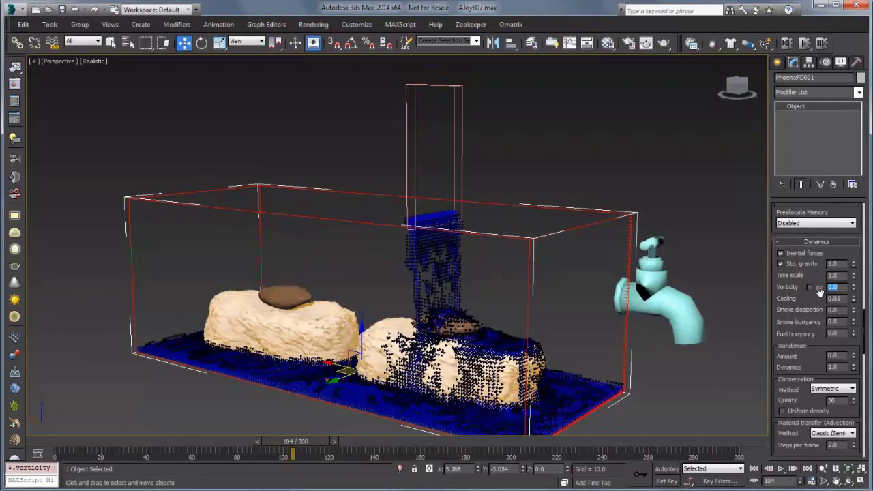
{"action": "scroll", "coordinate": [807, 306], "scroll_direction": "up", "scroll_amount": 5}
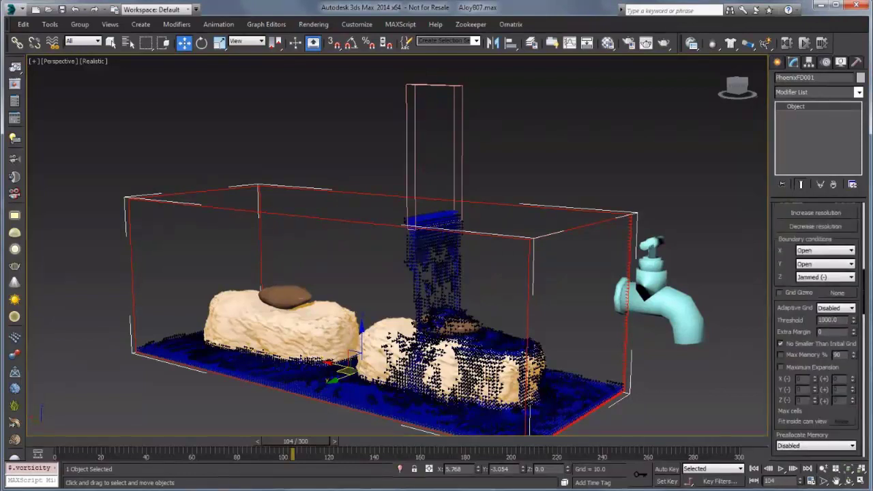
Step: Restart the liquid simulation and inspect the falling liquid from the end and the side of the grid
{"action": "right_click", "coordinate": [791, 239]}
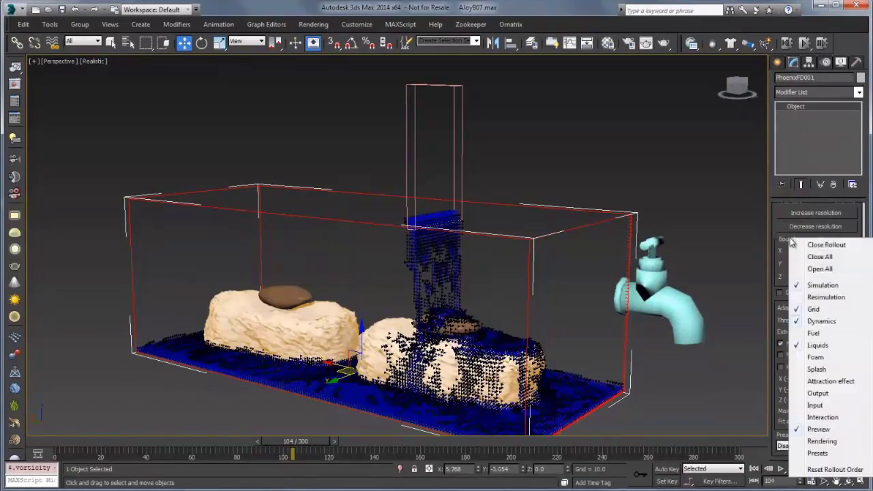
{"action": "left_click", "coordinate": [818, 286]}
{"action": "left_click", "coordinate": [785, 215]}
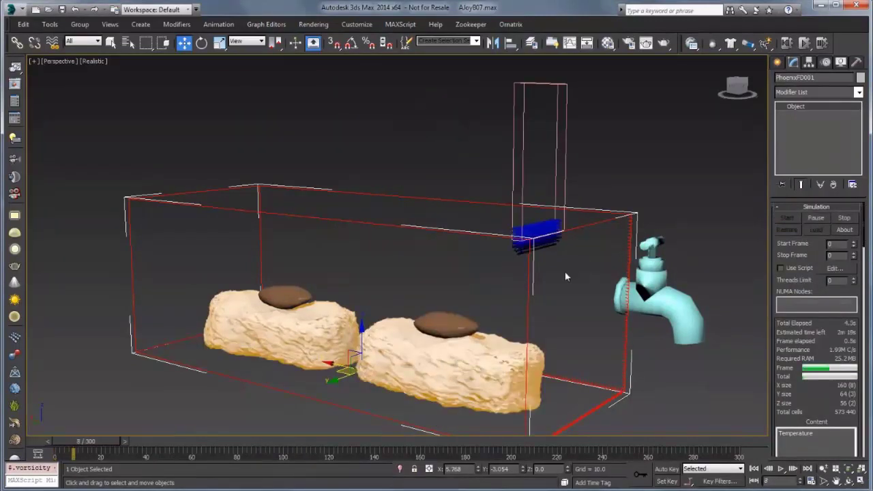
{"action": "middle_click_drag", "start_coordinate": [587, 275], "coordinate": [544, 275], "text": "alt"}
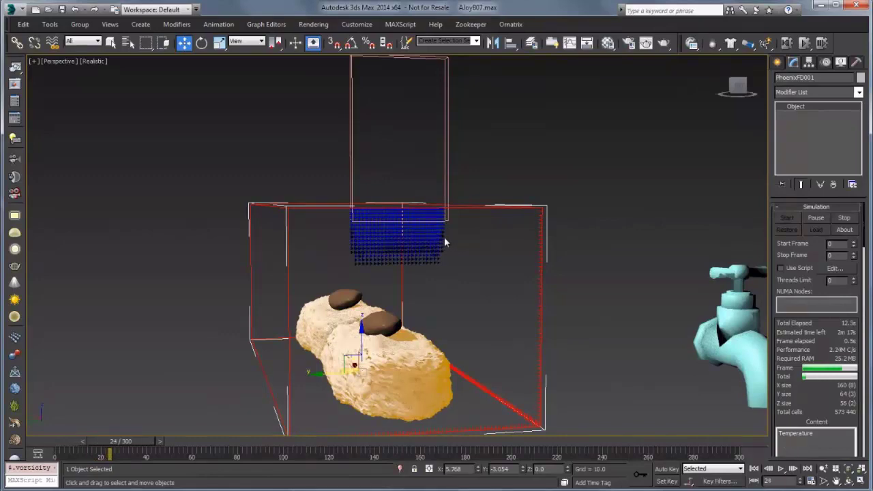
{"action": "middle_click_drag", "start_coordinate": [407, 239], "coordinate": [526, 265], "text": "alt"}
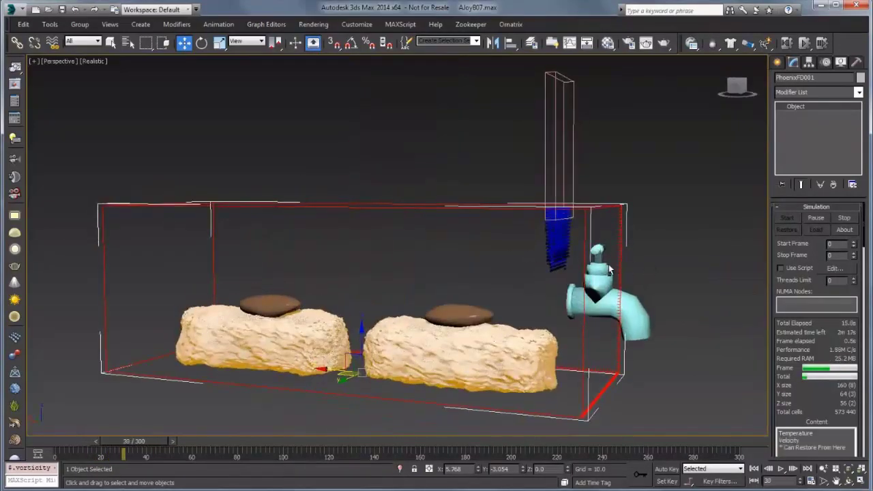
{"action": "middle_click_drag", "start_coordinate": [641, 266], "coordinate": [558, 269], "text": "alt"}
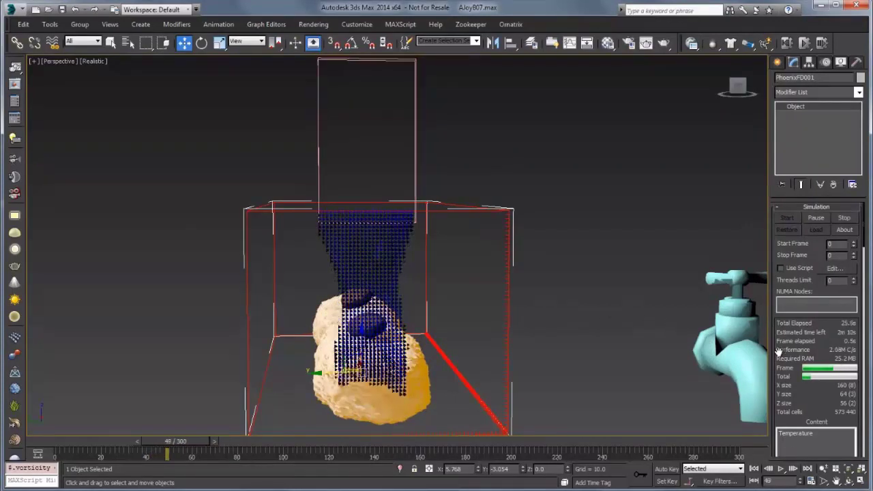
Step: Turn on Show mesh in the simulator's Preview settings so the running liquid displays as a surface
{"action": "left_click_drag", "start_coordinate": [781, 355], "coordinate": [807, 186]}
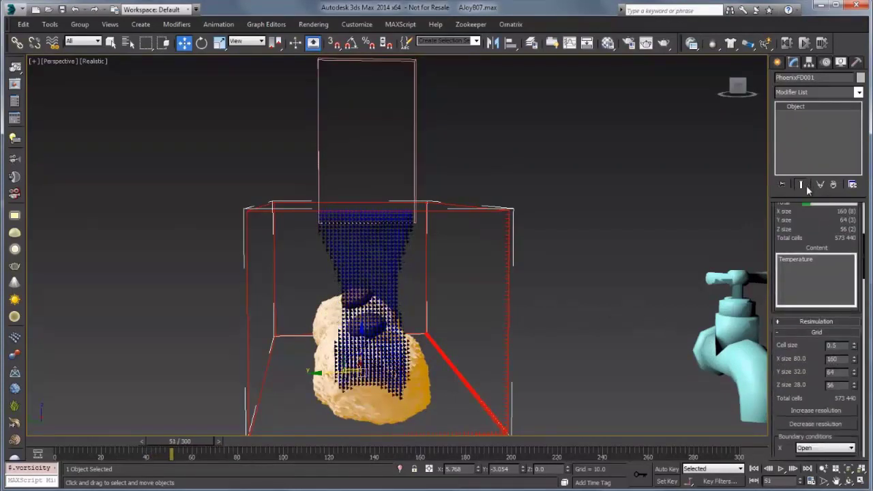
{"action": "right_click", "coordinate": [799, 355]}
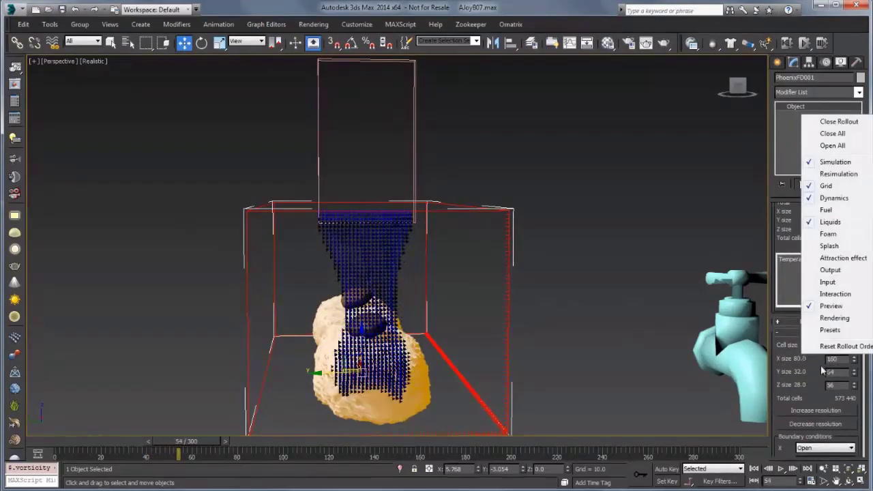
{"action": "left_click", "coordinate": [831, 306]}
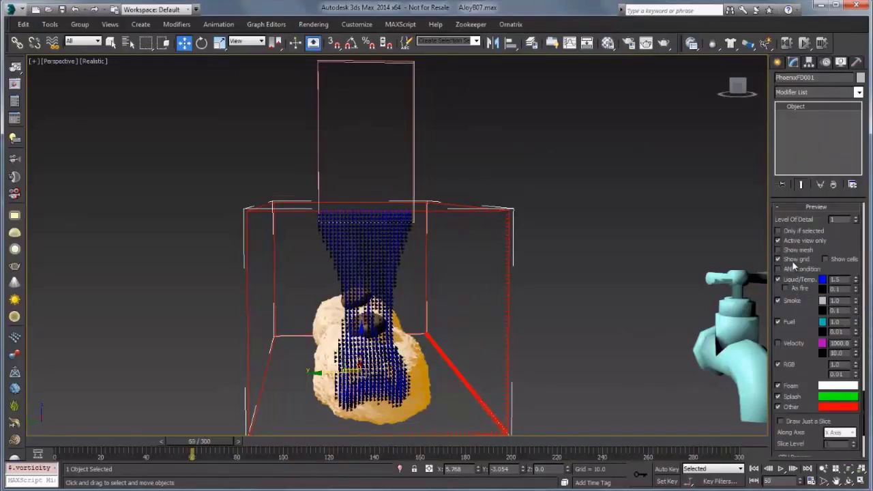
{"action": "left_click", "coordinate": [795, 250]}
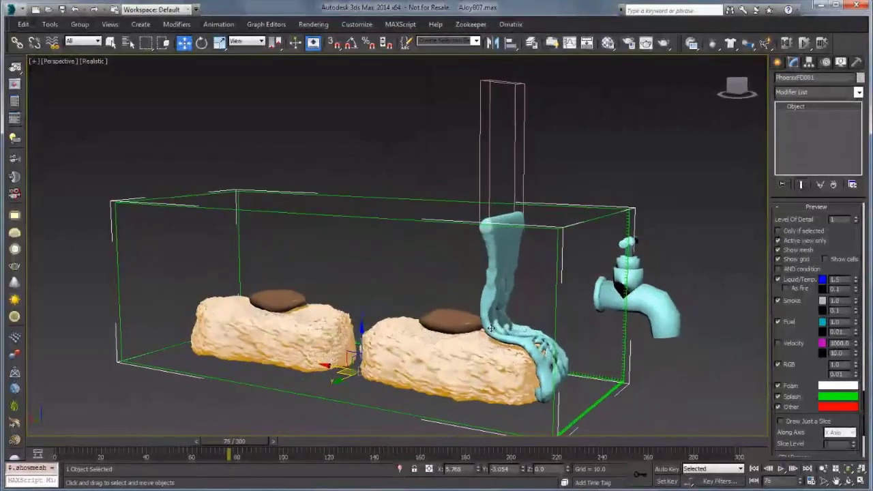
Step: Inspect the meshed liquid flowing over the first bar and stop the simulation at about frame 120
{"action": "scroll", "coordinate": [488, 331], "scroll_direction": "up", "scroll_amount": 2}
{"action": "middle_click_drag", "start_coordinate": [496, 291], "coordinate": [499, 253]}
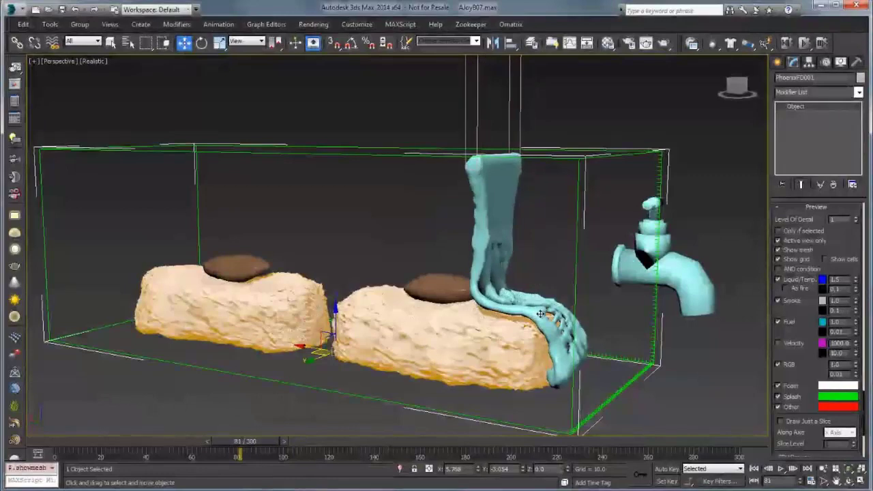
{"action": "middle_click_drag", "start_coordinate": [543, 317], "coordinate": [443, 266], "text": "alt"}
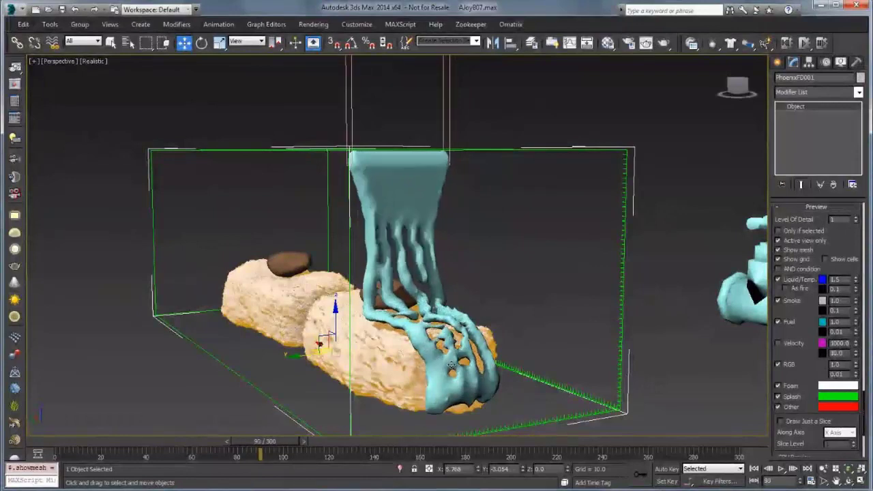
{"action": "middle_click_drag", "start_coordinate": [463, 368], "coordinate": [445, 370], "text": "alt"}
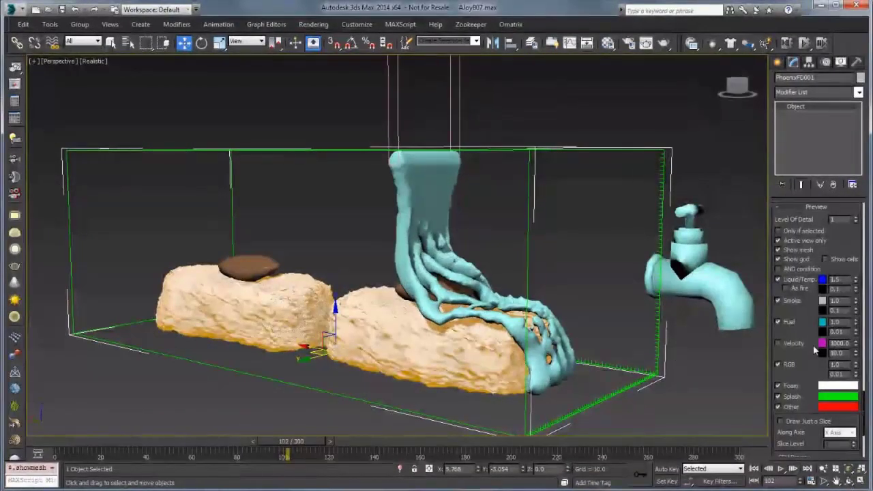
{"action": "right_click", "coordinate": [849, 253]}
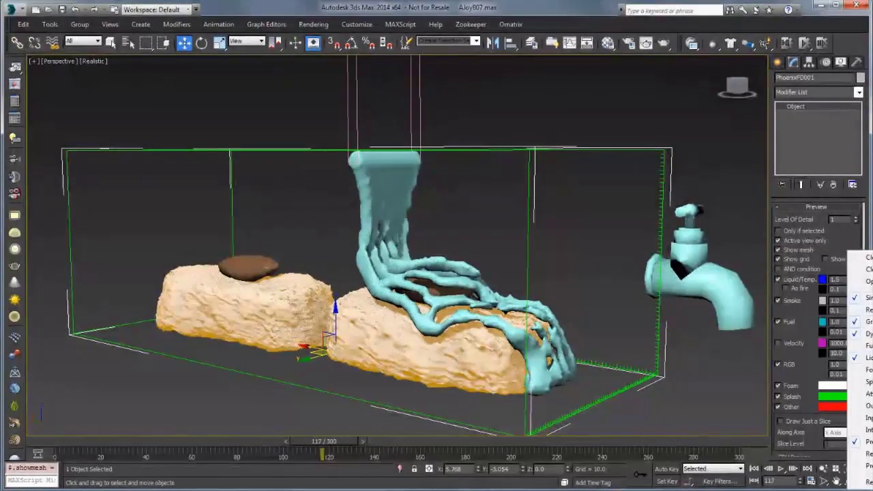
{"action": "left_click", "coordinate": [858, 297]}
{"action": "left_click", "coordinate": [843, 217]}
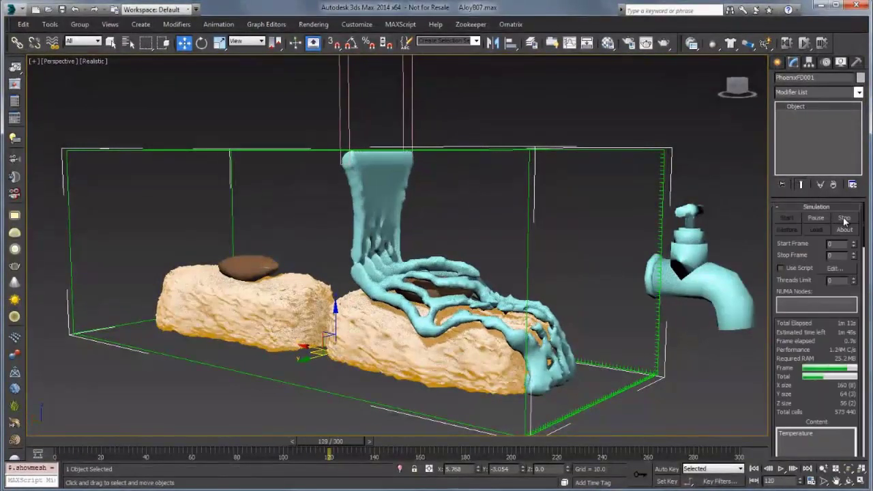
Step: Enable Strong surface mode for the liquid and set its Surface tension to 1.0
{"action": "right_click", "coordinate": [813, 245]}
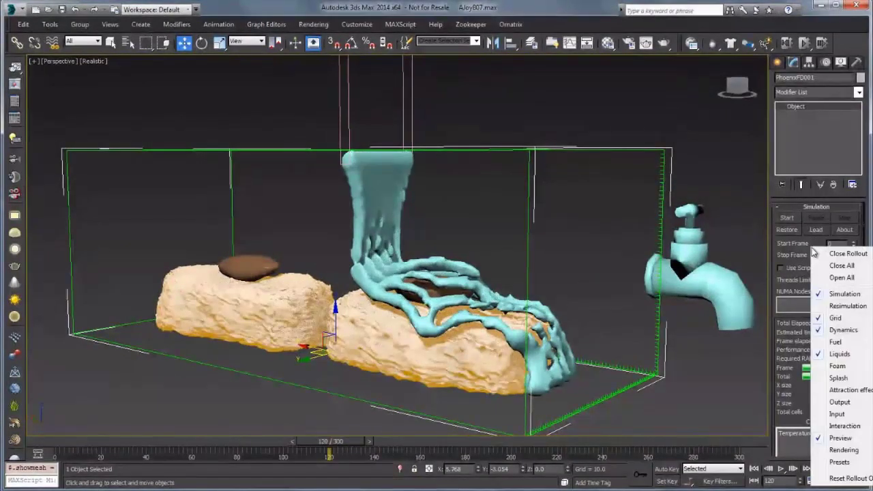
{"action": "left_click", "coordinate": [839, 353]}
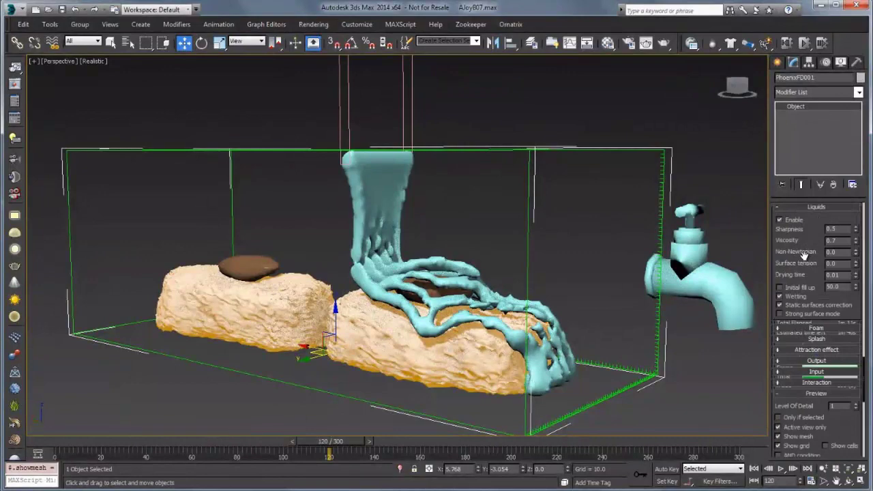
{"action": "mouse_move", "coordinate": [804, 255]}
{"action": "left_mouse_down"}
{"action": "mouse_move", "coordinate": [803, 247]}
{"action": "mouse_move", "coordinate": [814, 255]}
{"action": "left_mouse_up"}
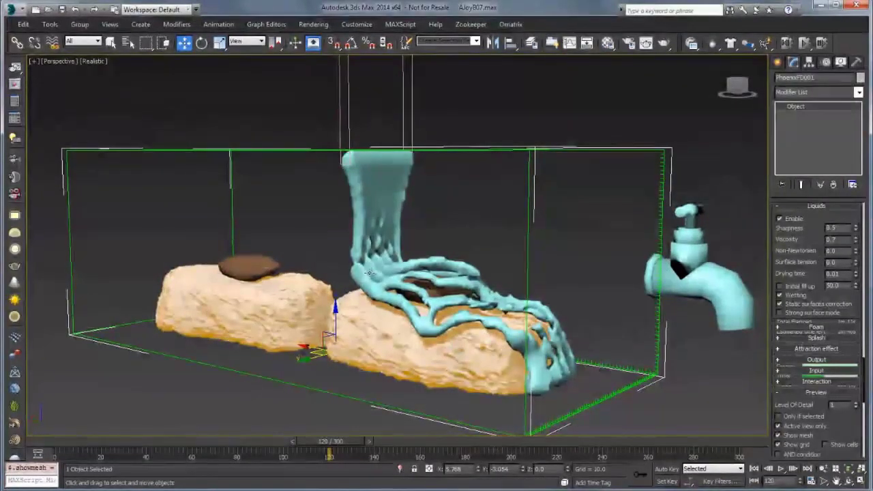
{"action": "left_click", "coordinate": [784, 310]}
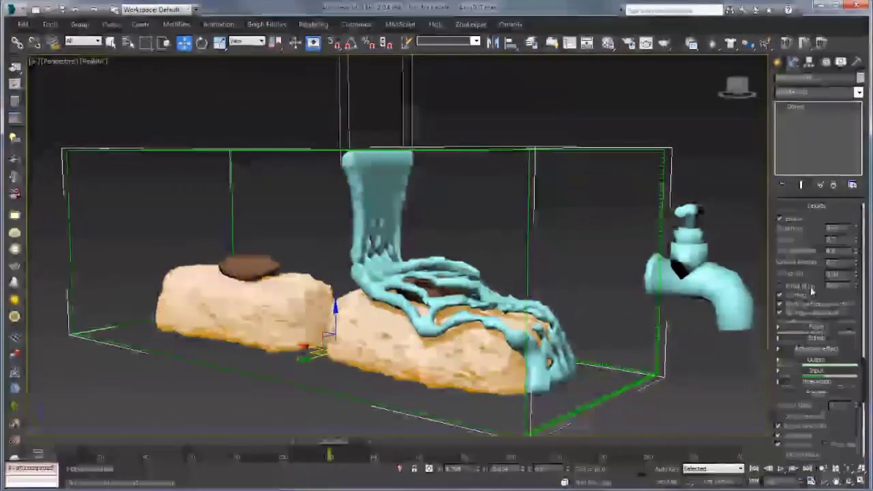
{"action": "left_click_drag", "start_coordinate": [807, 286], "coordinate": [811, 378]}
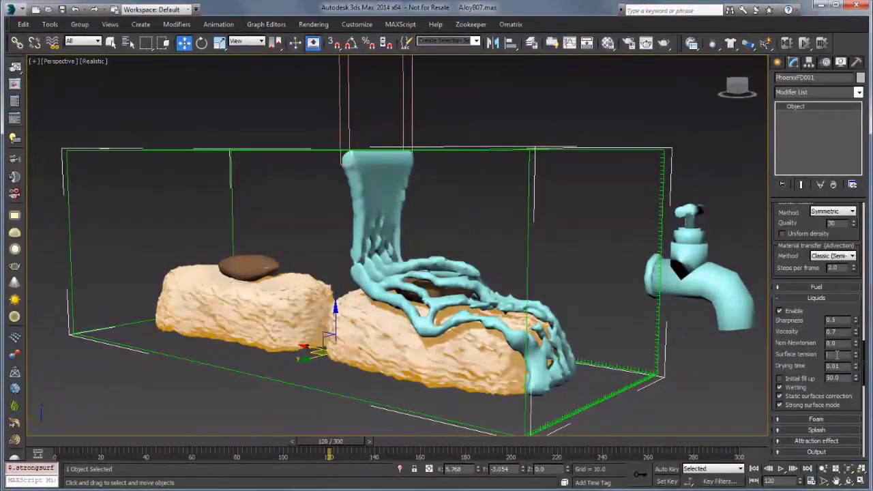
Step: Set the simulation grid's Cell size to 0.3
{"action": "scroll", "coordinate": [791, 260], "scroll_direction": "up", "scroll_amount": 4}
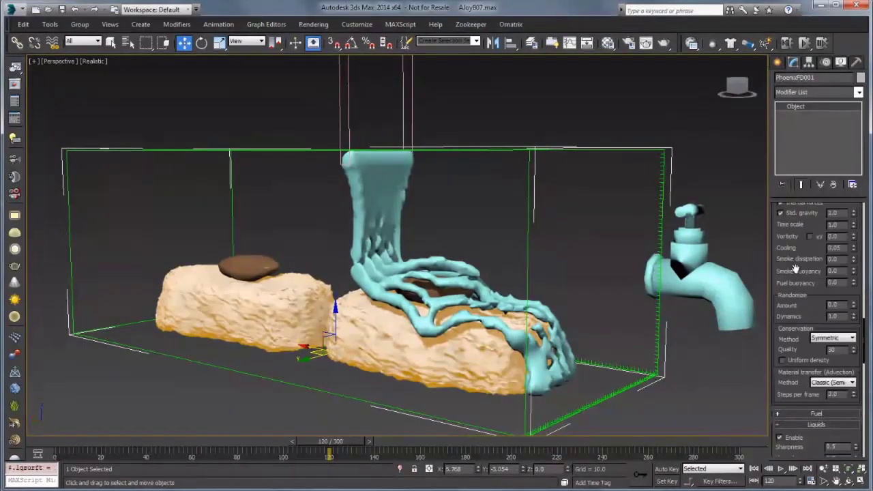
{"action": "scroll", "coordinate": [791, 261], "scroll_direction": "up", "scroll_amount": 3}
{"action": "right_click", "coordinate": [856, 203]}
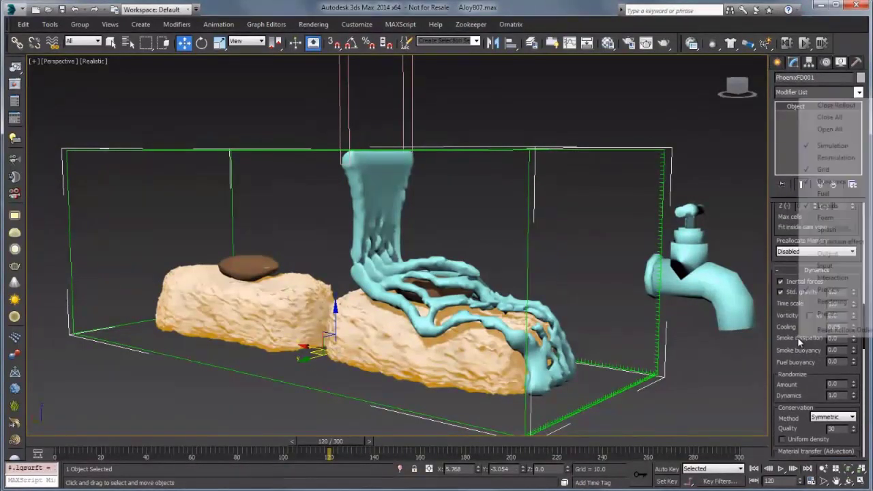
{"action": "left_click", "coordinate": [858, 171]}
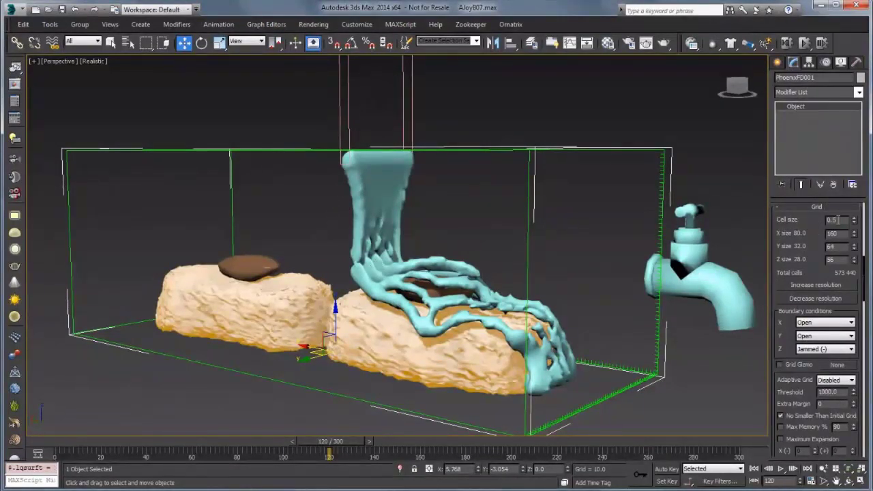
{"action": "key", "text": "BackSpace"}
{"action": "type", "text": "0.3"}
{"action": "key", "text": "Tab"}
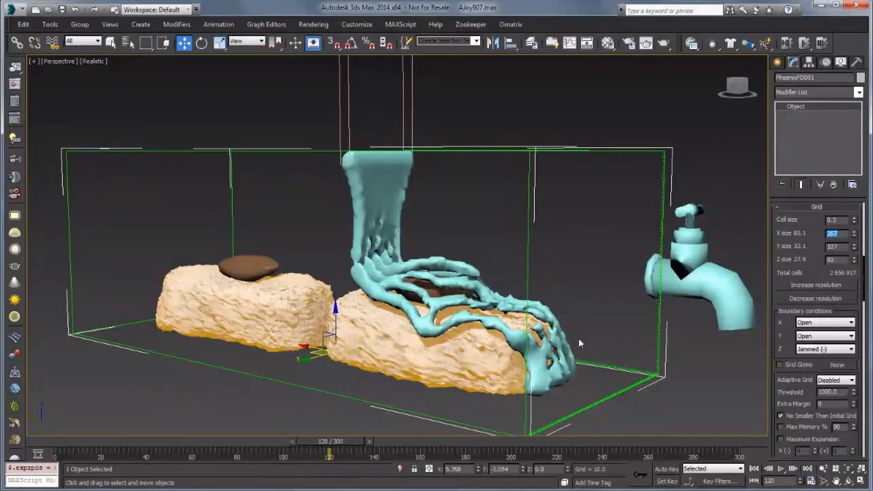
Step: Run the simulation with the 0.3 cell size up to about frame 57
{"action": "middle_click_drag", "start_coordinate": [578, 343], "coordinate": [552, 340], "text": "alt"}
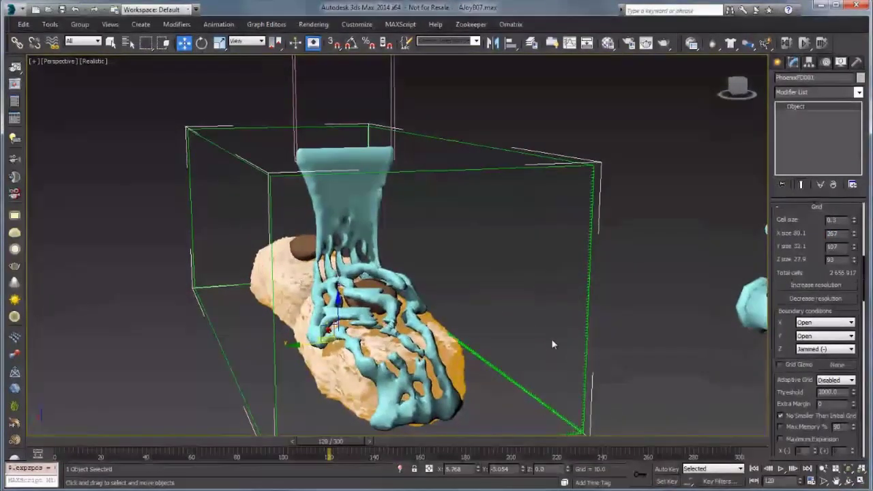
{"action": "right_click", "coordinate": [794, 255]}
{"action": "left_click", "coordinate": [833, 303]}
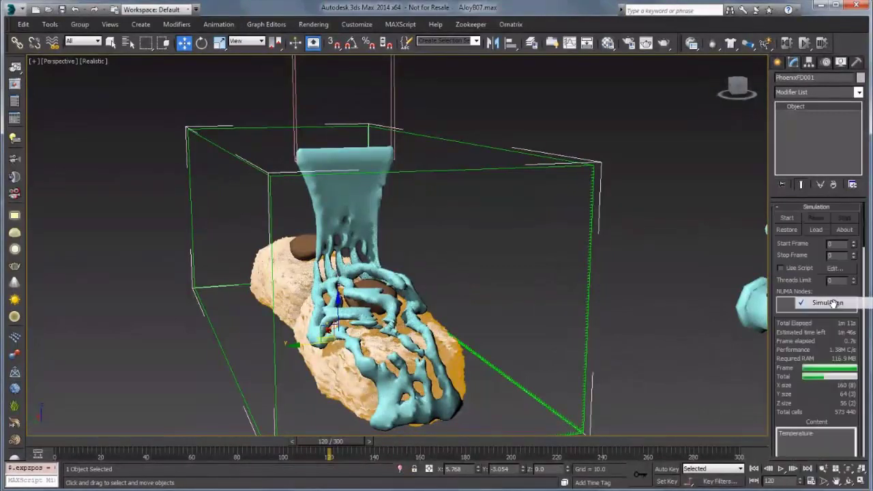
{"action": "left_click", "coordinate": [786, 218]}
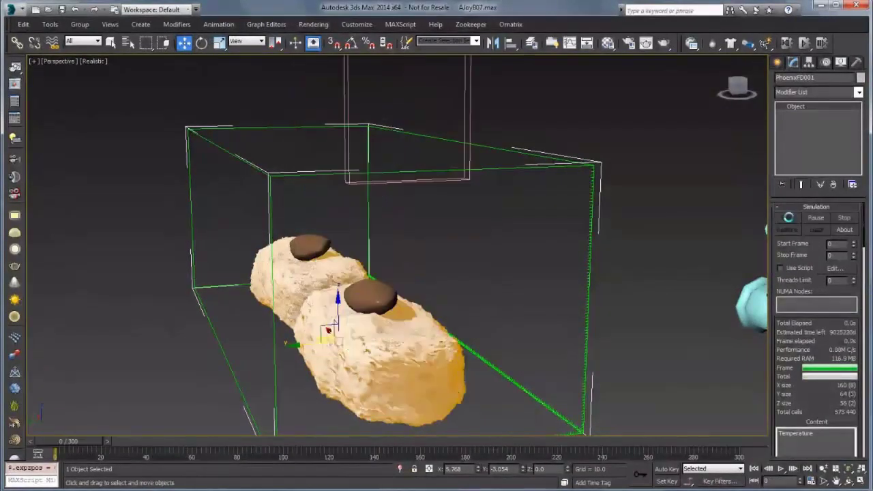
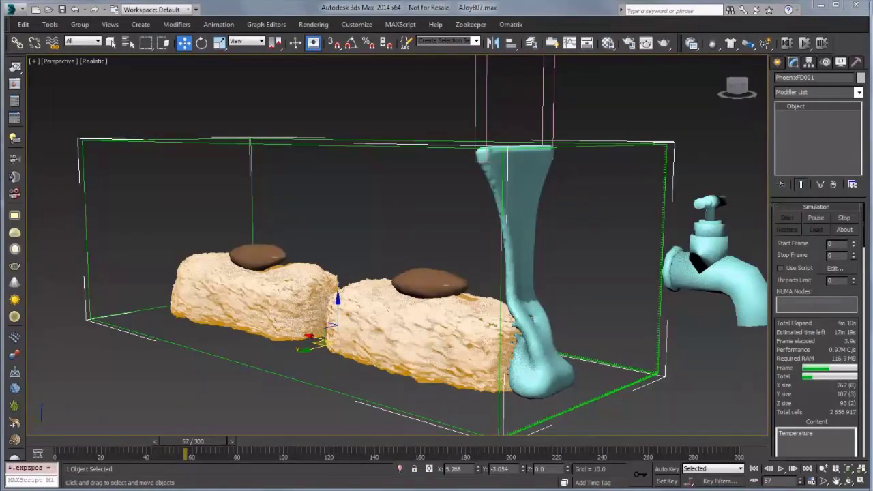
Step: Set the Conservation method in the Dynamics settings to Smooth with a Quality of 8
{"action": "right_click", "coordinate": [805, 286]}
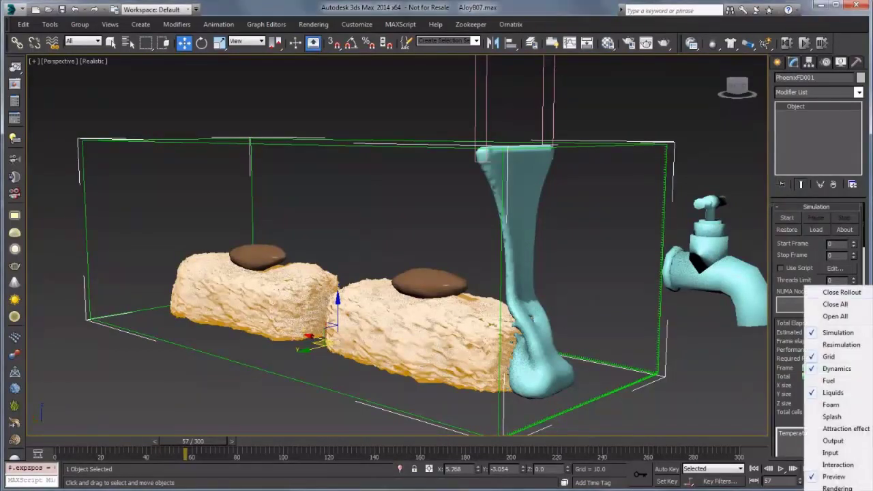
{"action": "left_click", "coordinate": [836, 369]}
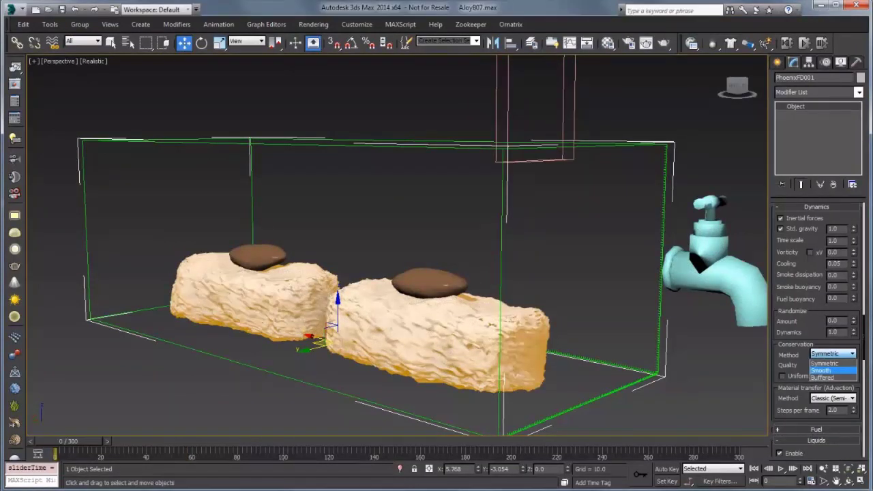
{"action": "left_click", "coordinate": [821, 370]}
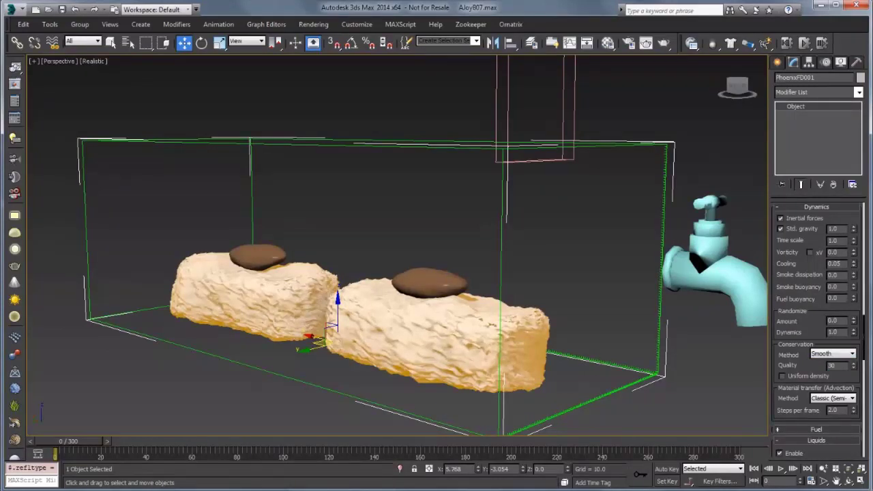
{"action": "double_click", "coordinate": [832, 365]}
{"action": "left_click", "coordinate": [832, 365]}
{"action": "double_click", "coordinate": [832, 365]}
{"action": "type", "text": "8"}
{"action": "key", "text": "Tab"}
Step: Set the Steps per frame for material transfer to 4
{"action": "double_click", "coordinate": [833, 410]}
{"action": "type", "text": "4"}
{"action": "key", "text": "Return"}
{"action": "double_click", "coordinate": [833, 410]}
Step: Run the liquid simulation with the Smooth conservation settings up to about frame 57
{"action": "right_click", "coordinate": [798, 253]}
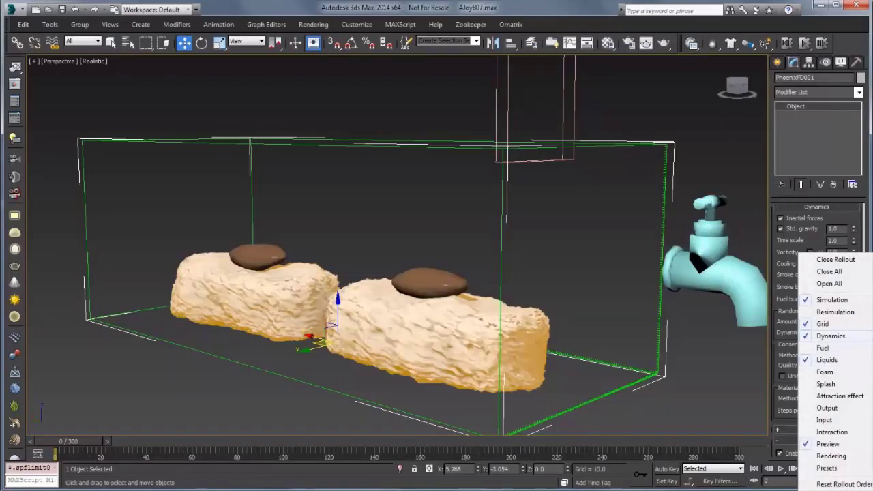
{"action": "left_click", "coordinate": [831, 299]}
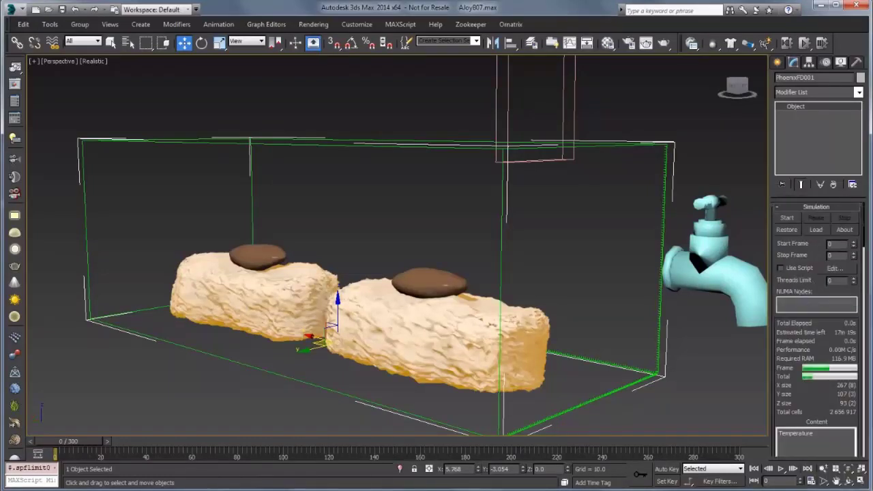
{"action": "left_click", "coordinate": [786, 217]}
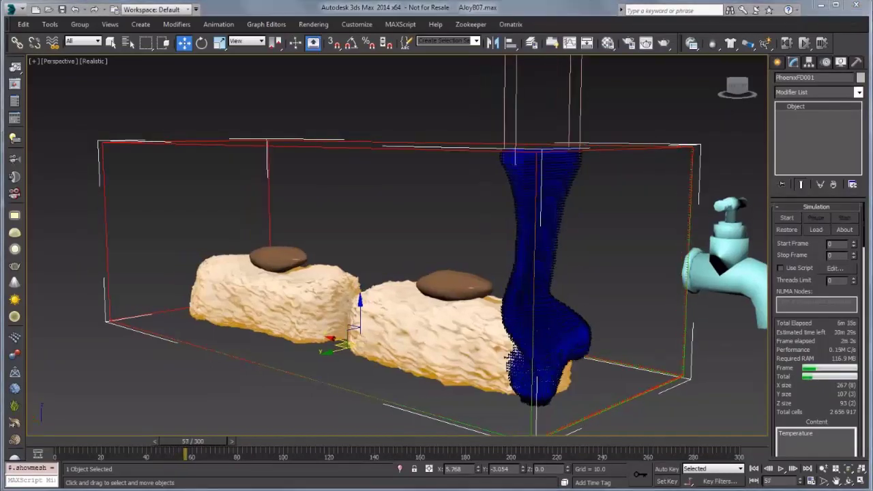
Step: Go back to frame 46 and turn on the liquid's mesh display in the Preview settings
{"action": "mouse_move", "coordinate": [193, 442]}
{"action": "left_mouse_down"}
{"action": "mouse_move", "coordinate": [94, 441]}
{"action": "mouse_move", "coordinate": [177, 441]}
{"action": "left_mouse_up"}
{"action": "key", "text": "w"}
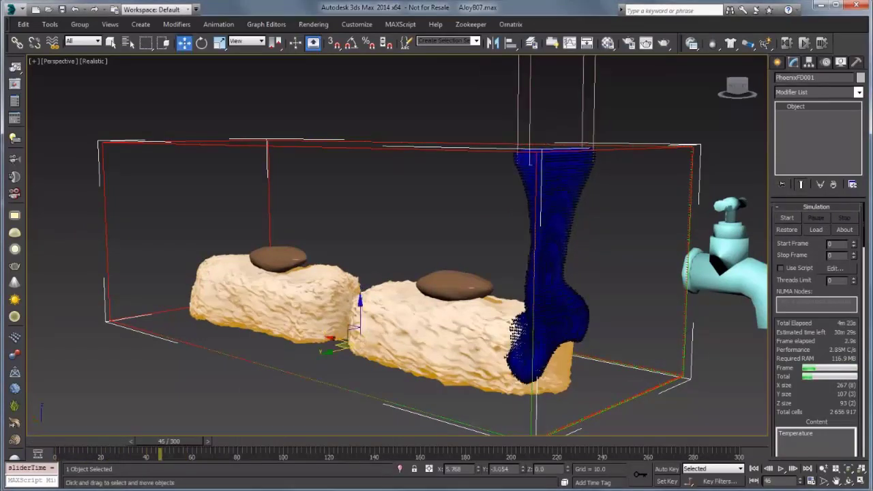
{"action": "middle_click_drag", "start_coordinate": [478, 287], "coordinate": [512, 276], "text": "alt"}
{"action": "right_click", "coordinate": [809, 280]}
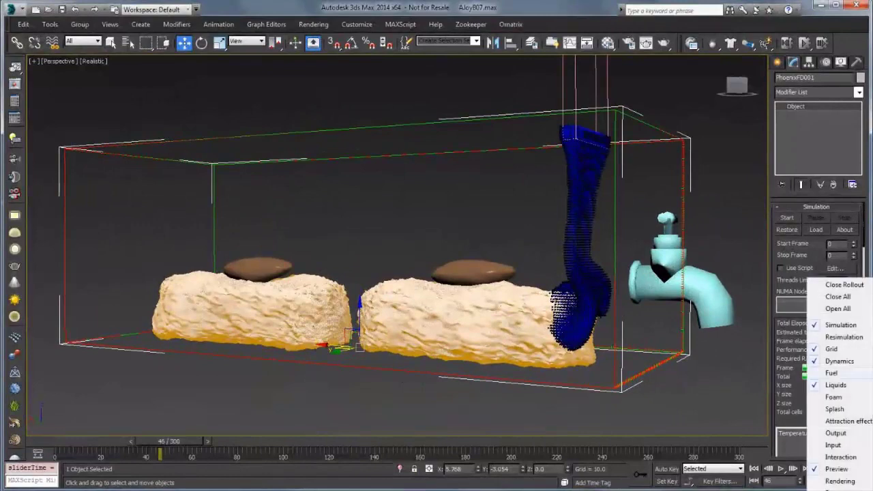
{"action": "left_click", "coordinate": [836, 469]}
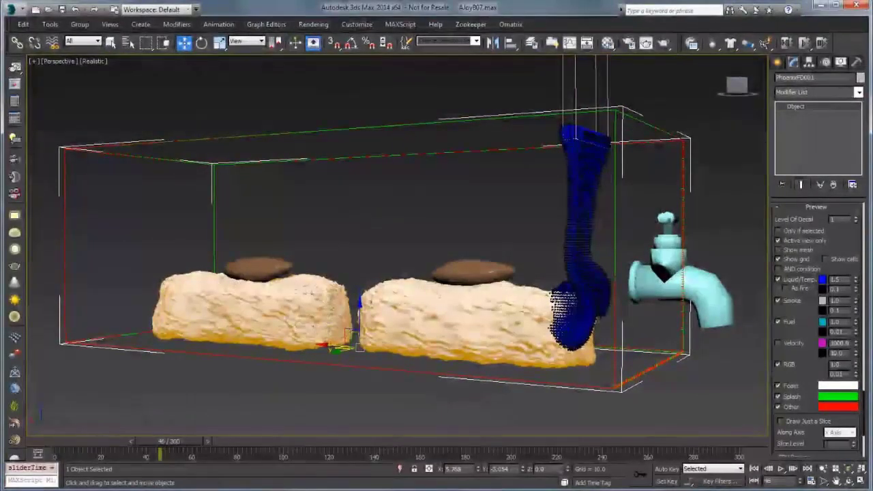
{"action": "left_click", "coordinate": [778, 249]}
Step: Inspect the meshed liquid at the end of the first bar and set the liquid's Non-Newtonian value to 0.1
{"action": "middle_click_drag", "start_coordinate": [525, 286], "coordinate": [429, 286], "text": "alt"}
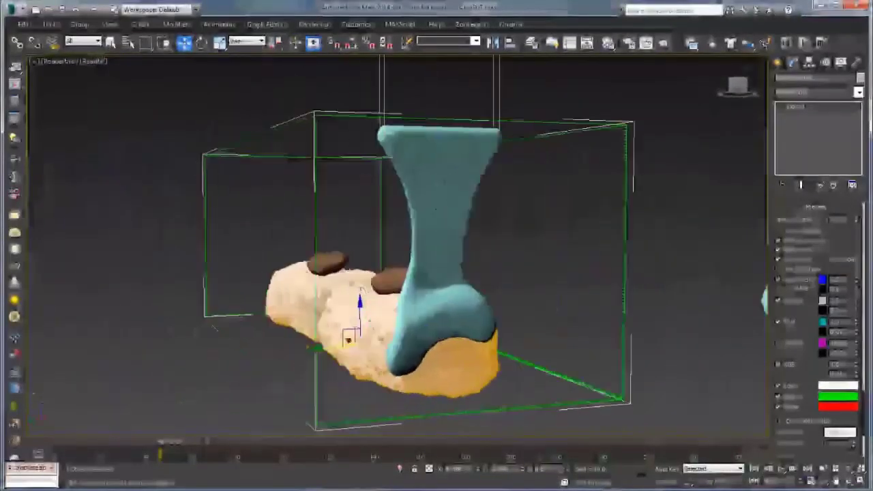
{"action": "middle_click_drag", "start_coordinate": [320, 272], "coordinate": [423, 272], "text": "alt"}
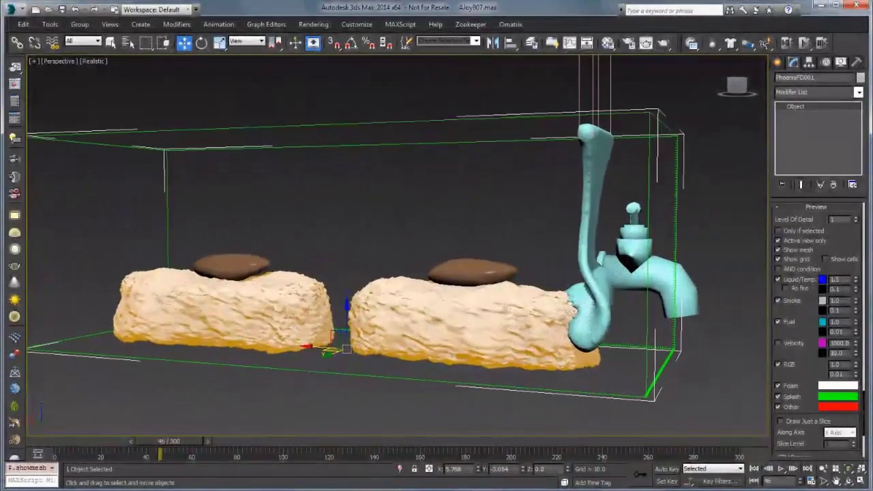
{"action": "scroll", "coordinate": [617, 300], "scroll_direction": "up", "scroll_amount": 2}
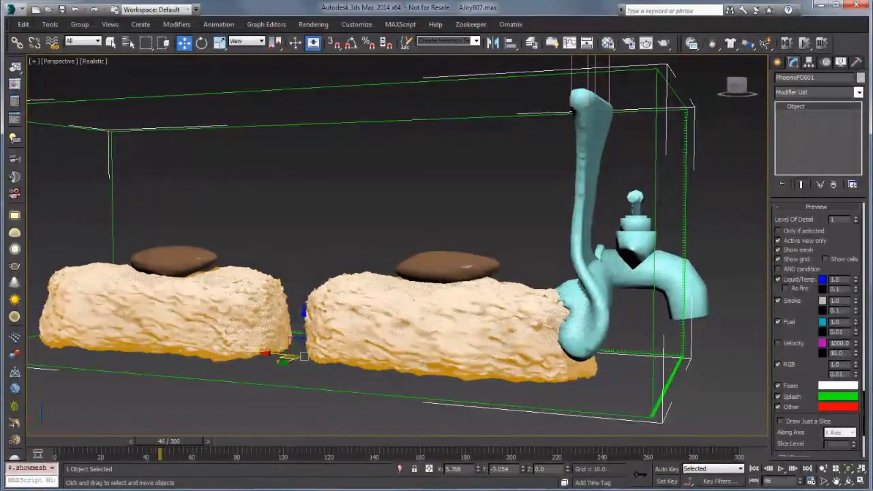
{"action": "scroll", "coordinate": [818, 327], "scroll_direction": "up", "scroll_amount": 5}
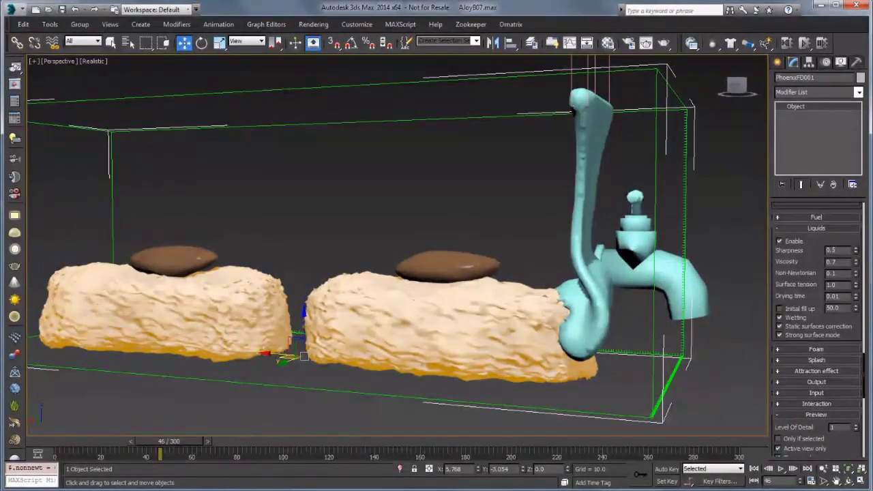
Step: Examine the meshed liquid's folds at the end of the first bar between frames 46 and 57, then return to frame 11
{"action": "middle_click_drag", "start_coordinate": [437, 273], "coordinate": [327, 272], "text": "alt"}
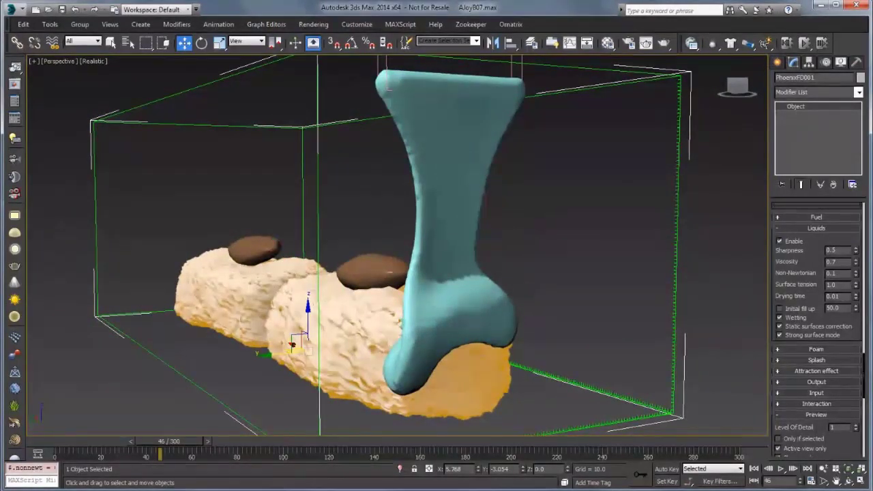
{"action": "left_click_drag", "start_coordinate": [169, 441], "coordinate": [193, 441]}
{"action": "key", "text": "w"}
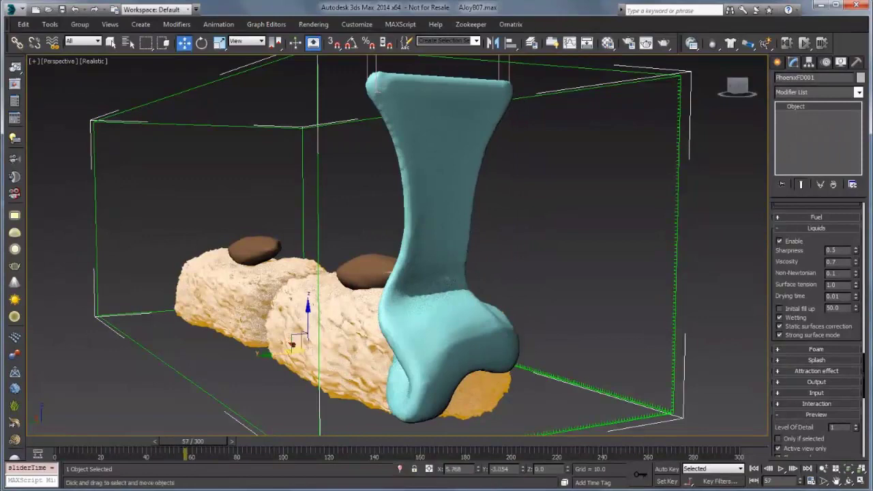
{"action": "middle_click_drag", "start_coordinate": [478, 349], "coordinate": [590, 349], "text": "alt"}
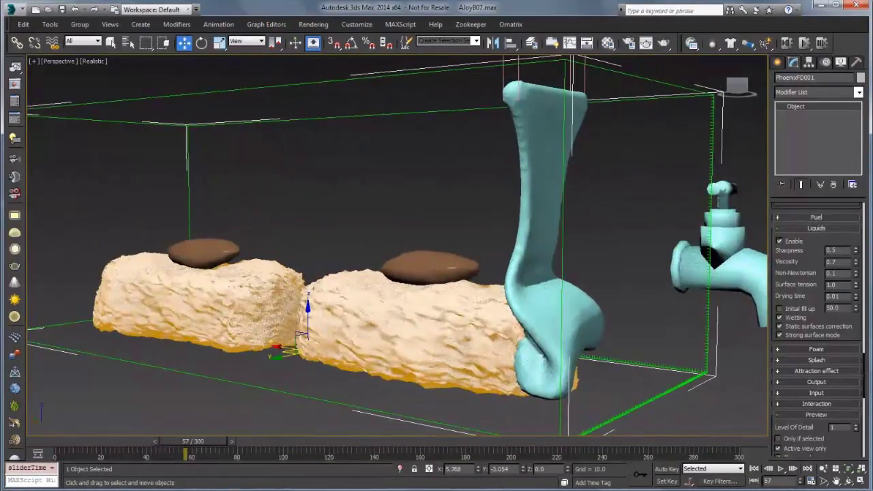
{"action": "key", "text": "q"}
{"action": "mouse_move", "coordinate": [193, 441]}
{"action": "left_mouse_down"}
{"action": "mouse_move", "coordinate": [132, 441]}
{"action": "mouse_move", "coordinate": [211, 441]}
{"action": "mouse_move", "coordinate": [127, 442]}
{"action": "mouse_move", "coordinate": [178, 441]}
{"action": "left_mouse_up"}
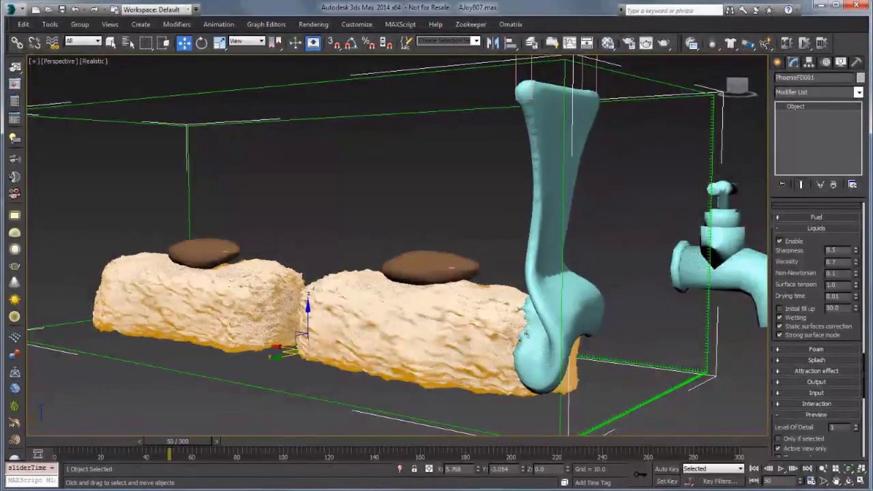
{"action": "left_click_drag", "start_coordinate": [177, 442], "coordinate": [80, 441]}
{"action": "key", "text": "w"}
{"action": "middle_click_drag", "start_coordinate": [437, 273], "coordinate": [388, 274], "text": "alt"}
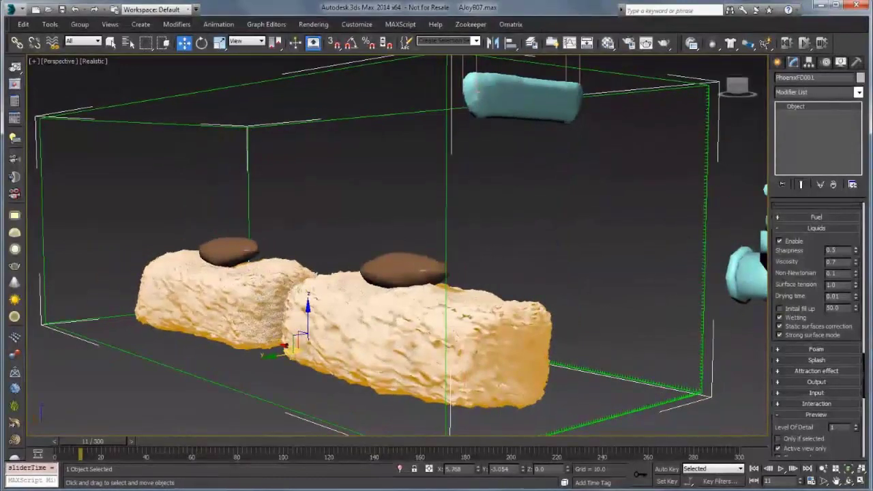
Step: Set the PhoenixFD grid's Cell size to 0.2
{"action": "scroll", "coordinate": [819, 307], "scroll_direction": "up", "scroll_amount": 5}
{"action": "right_click", "coordinate": [785, 263]}
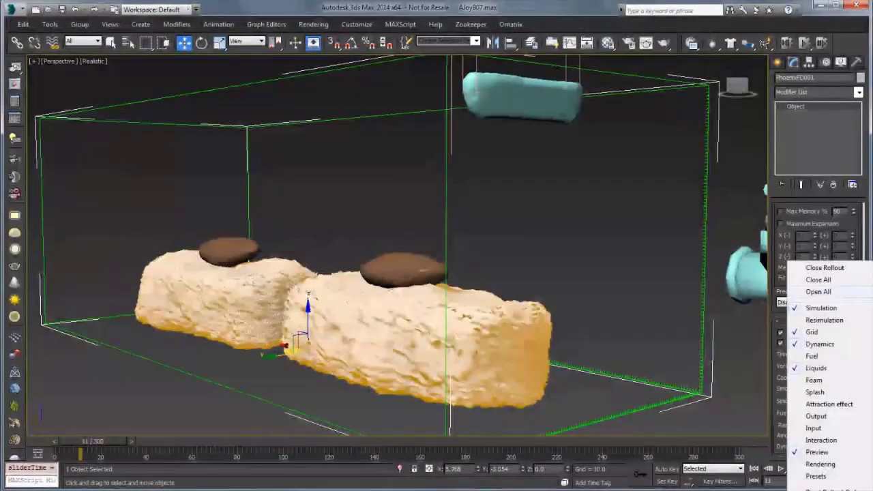
{"action": "left_click", "coordinate": [817, 292]}
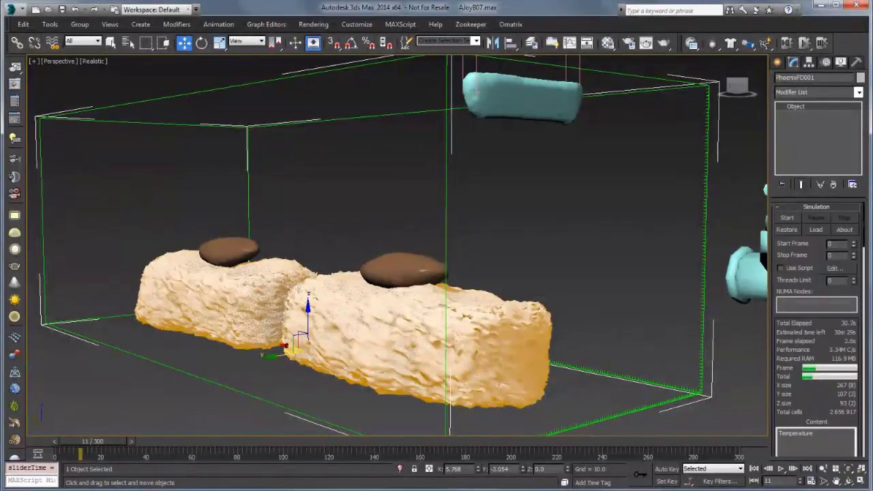
{"action": "right_click", "coordinate": [816, 261]}
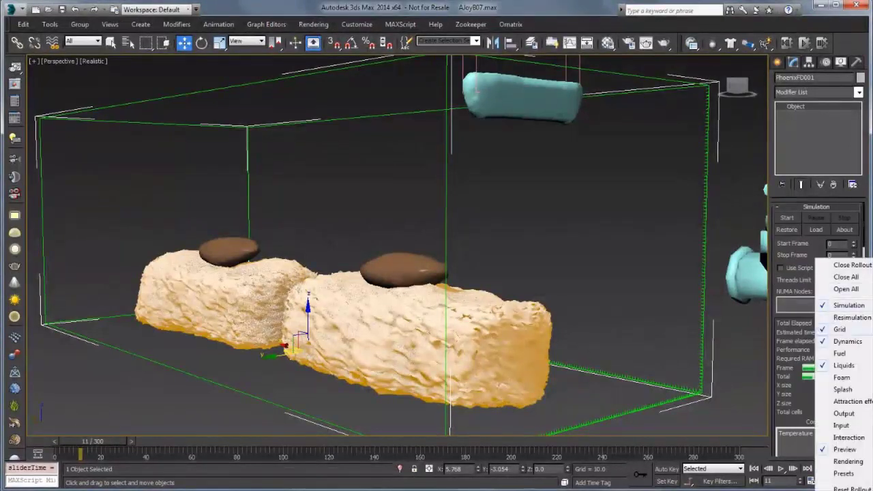
{"action": "left_click", "coordinate": [839, 328]}
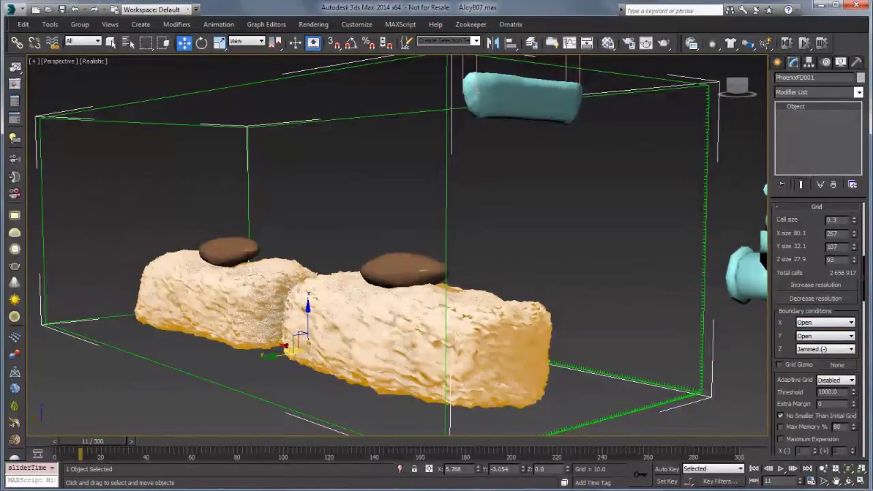
{"action": "type", "text": "0.2"}
{"action": "key", "text": "Tab"}
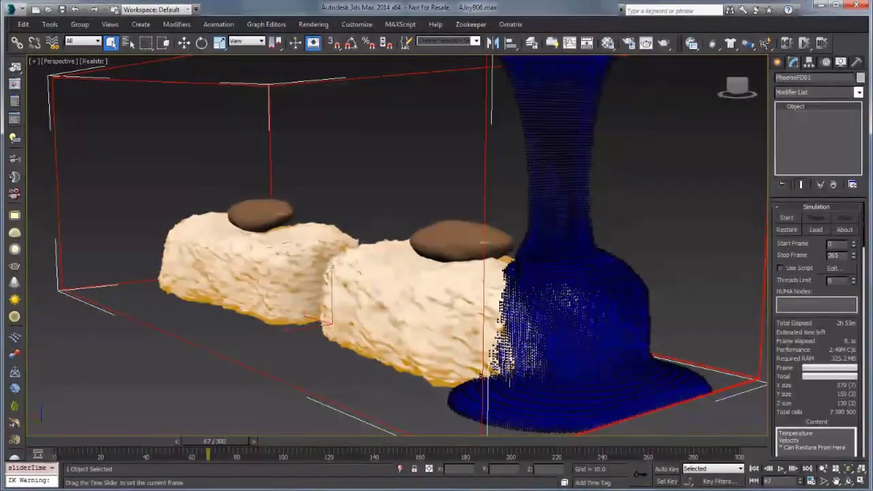
Step: Review the finished high-resolution simulation from frame 67 to frame 265 and go back to frame 156
{"action": "left_click_drag", "start_coordinate": [214, 442], "coordinate": [304, 453]}
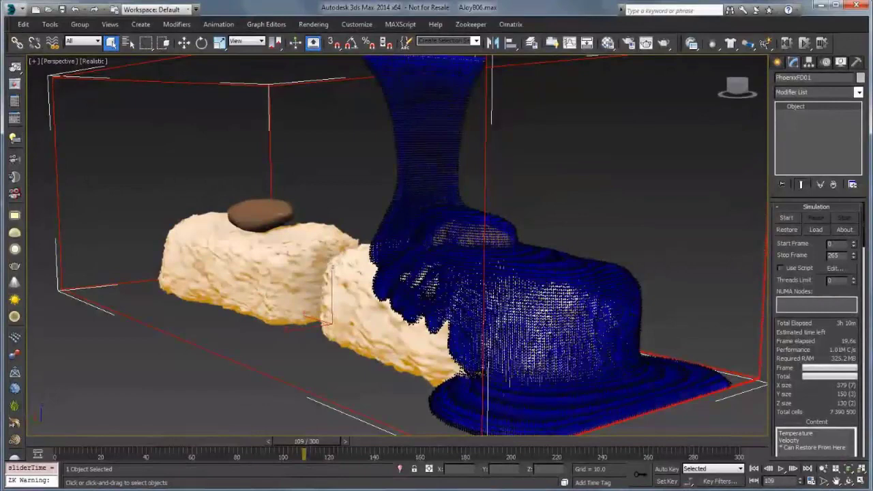
{"action": "left_click_drag", "start_coordinate": [304, 454], "coordinate": [616, 454]}
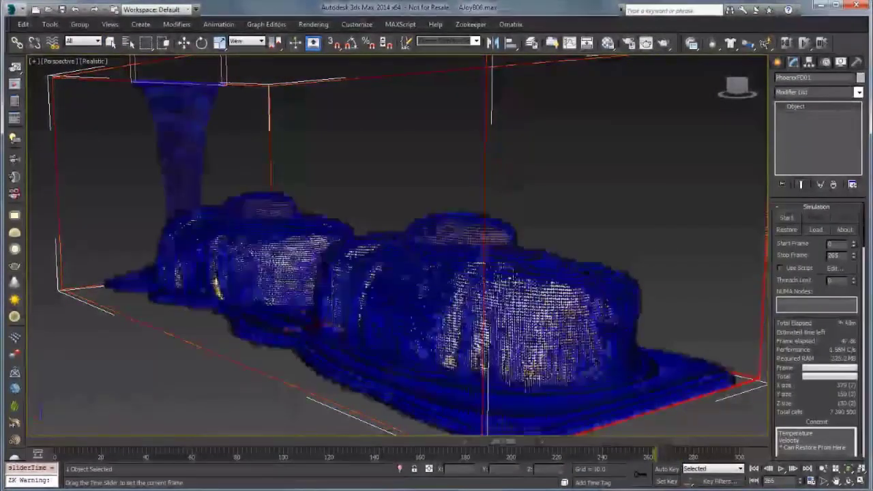
{"action": "left_click_drag", "start_coordinate": [503, 441], "coordinate": [409, 441]}
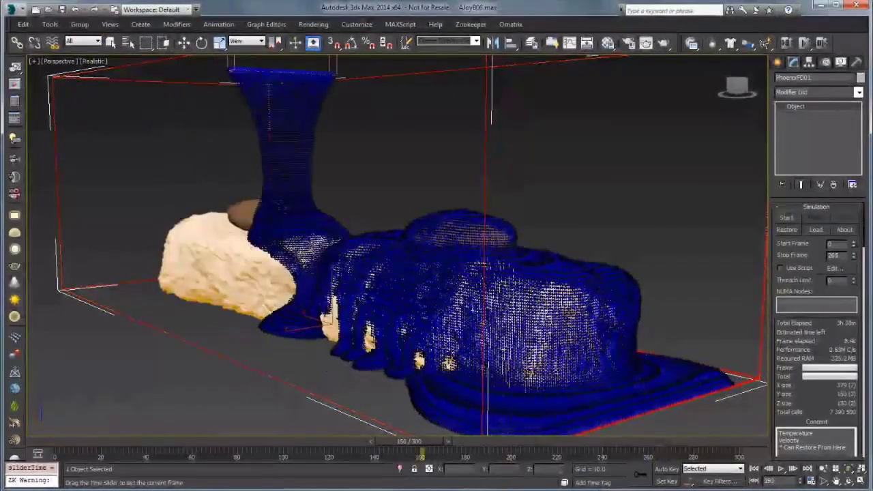
{"action": "key", "text": "q"}
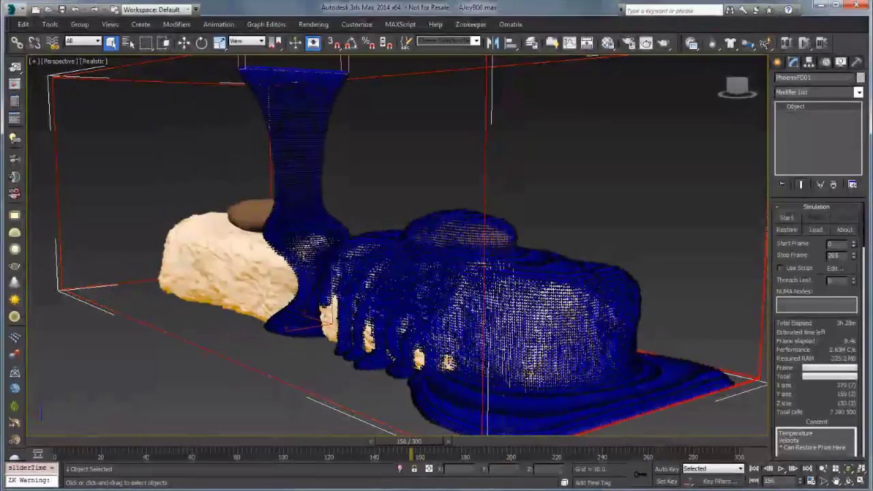
Step: Turn on Show mesh in the Preview settings of the finished simulation
{"action": "right_click", "coordinate": [819, 339]}
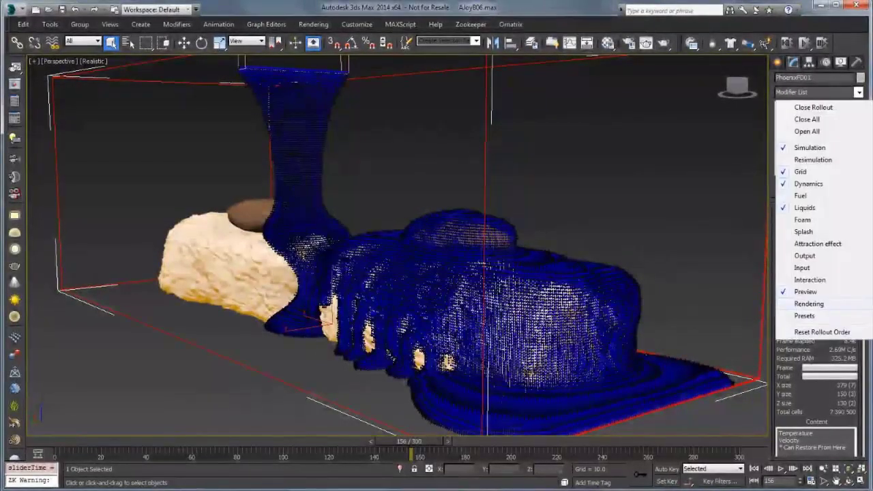
{"action": "left_click", "coordinate": [805, 292]}
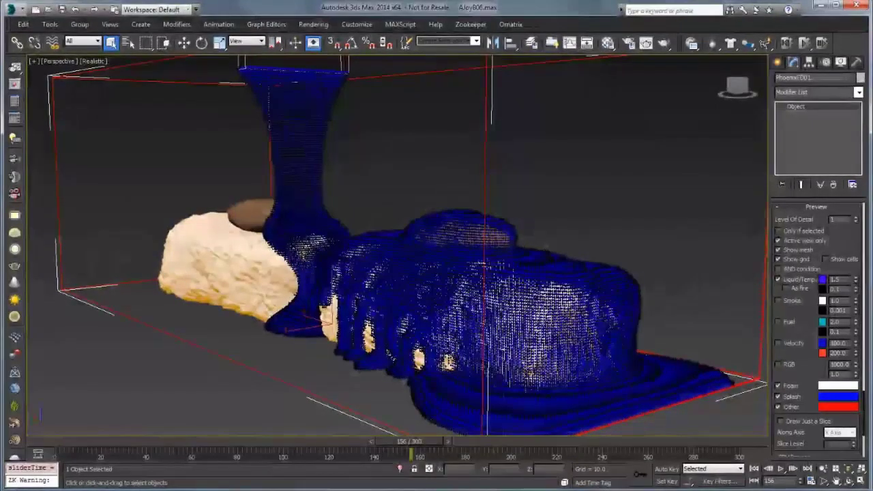
{"action": "left_click", "coordinate": [778, 250]}
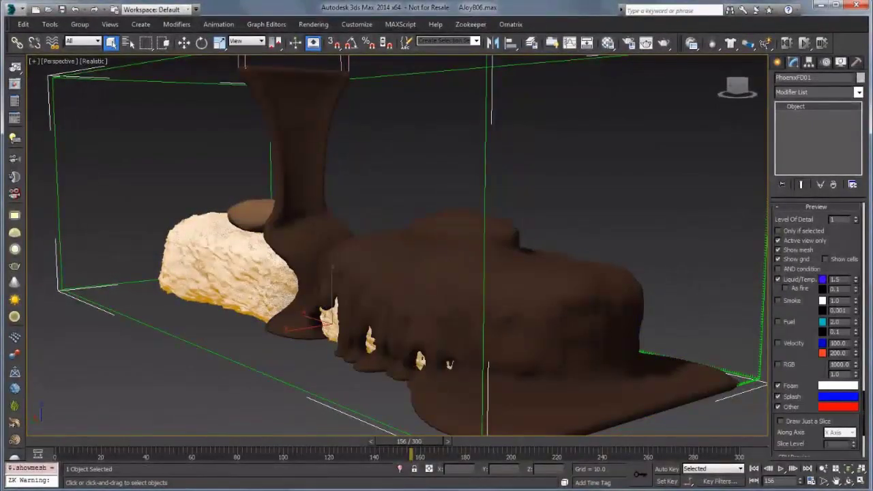
Step: Examine the meshed chocolate pour at frame 71 from several angles and follow it over both bars to frame 225
{"action": "left_click_drag", "start_coordinate": [409, 441], "coordinate": [223, 441]}
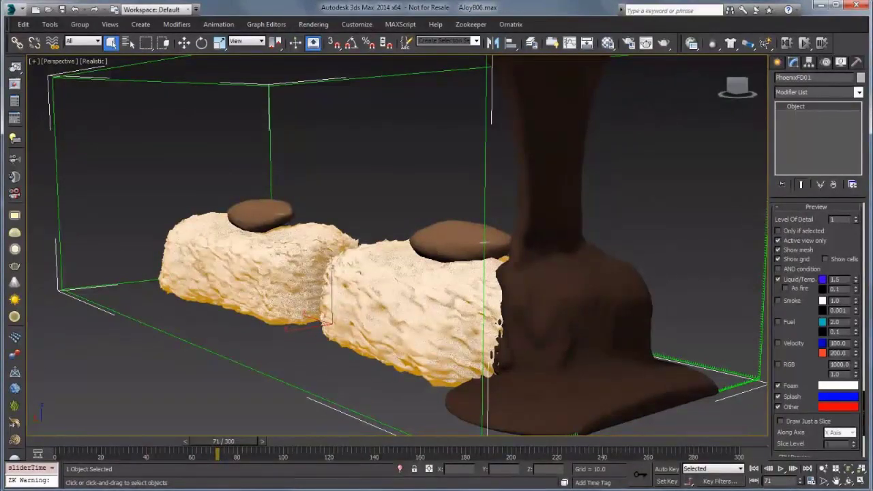
{"action": "middle_click_drag", "start_coordinate": [477, 273], "coordinate": [328, 300], "text": "alt"}
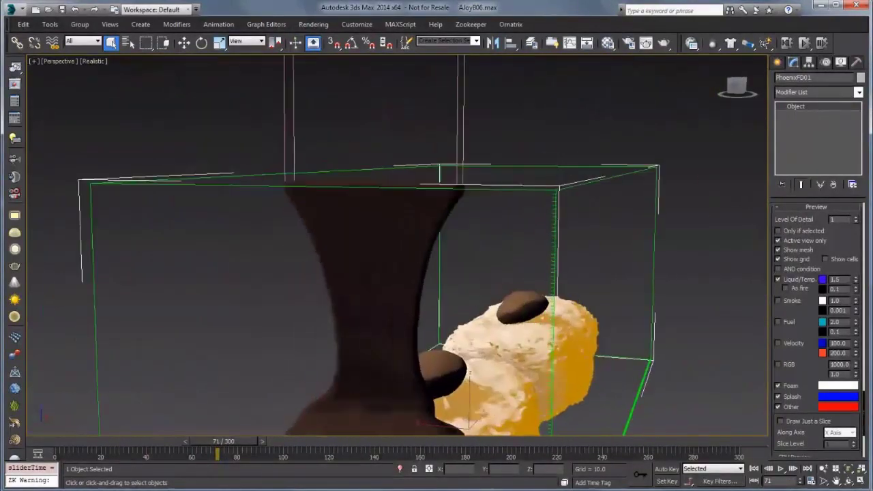
{"action": "middle_click_drag", "start_coordinate": [614, 256], "coordinate": [743, 262], "text": "alt"}
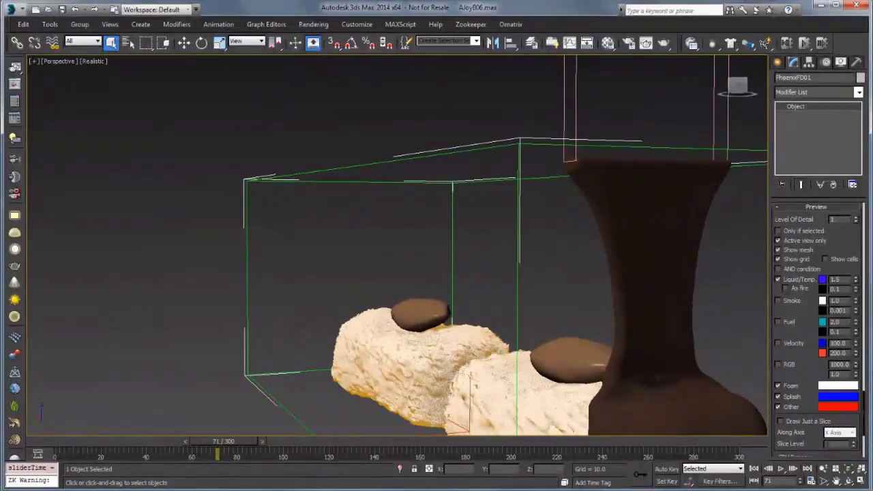
{"action": "middle_click_drag", "start_coordinate": [409, 245], "coordinate": [204, 251], "text": "alt"}
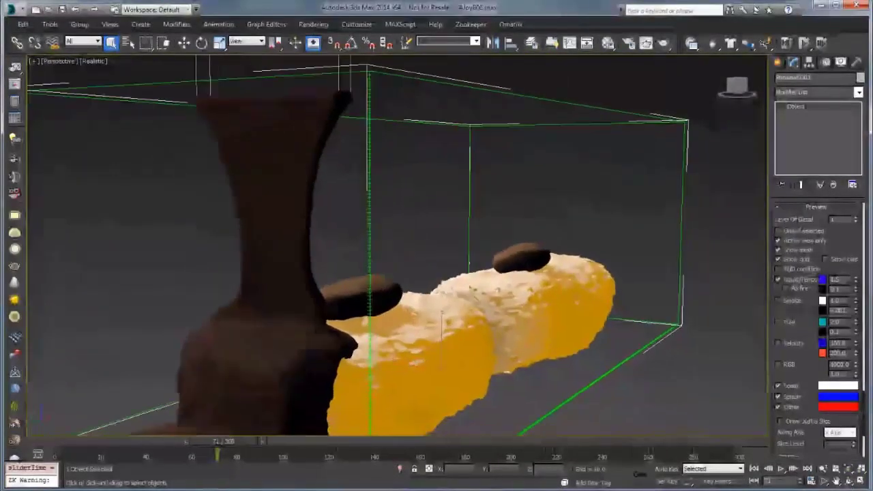
{"action": "middle_click_drag", "start_coordinate": [341, 251], "coordinate": [537, 278], "text": "alt"}
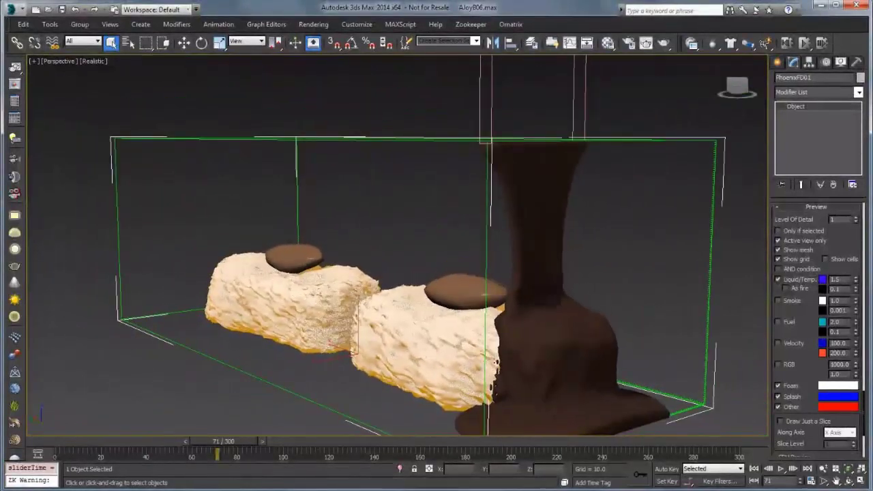
{"action": "left_click_drag", "start_coordinate": [224, 441], "coordinate": [559, 441]}
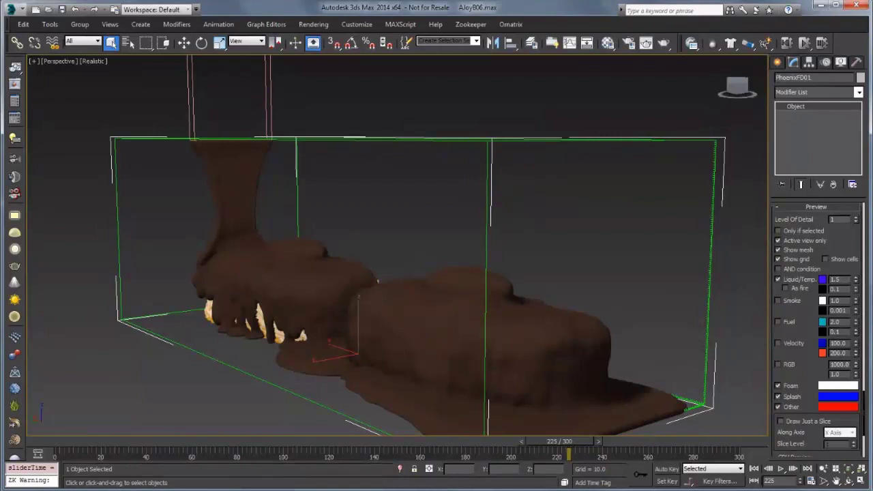
Step: Switch to Pdplayer, play the rendered chocolate sequence and set its playback rate to 15 fps
{"action": "key", "text": "alt+Tab"}
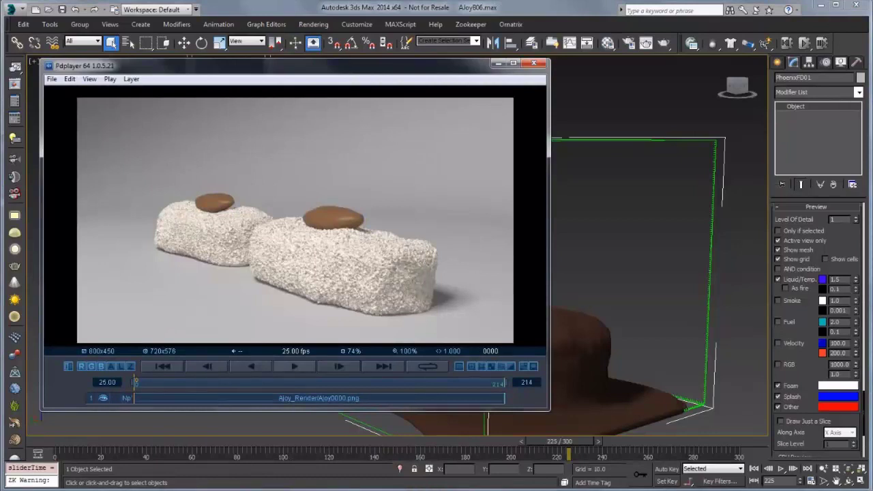
{"action": "left_click", "coordinate": [294, 366]}
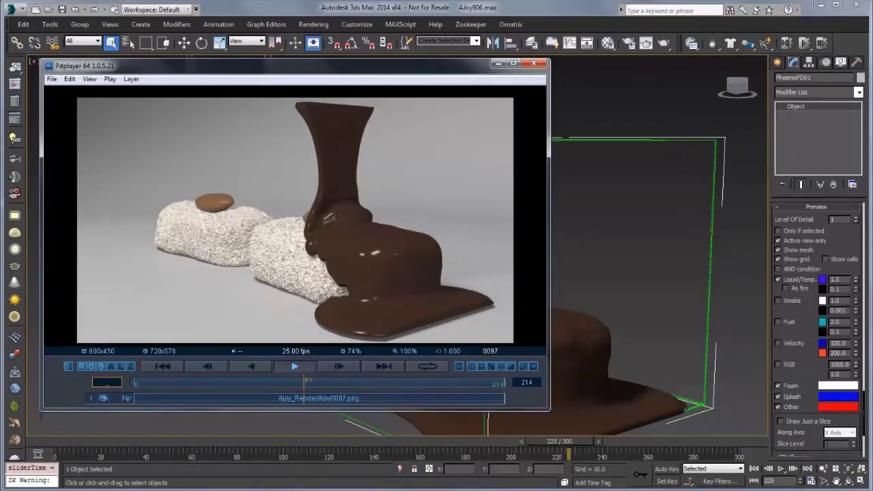
{"action": "type", "text": "15"}
{"action": "key", "text": "Return"}
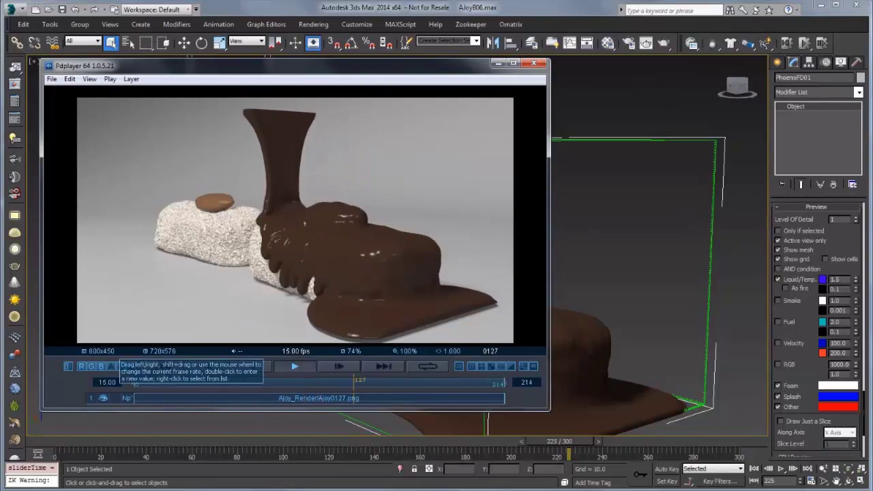